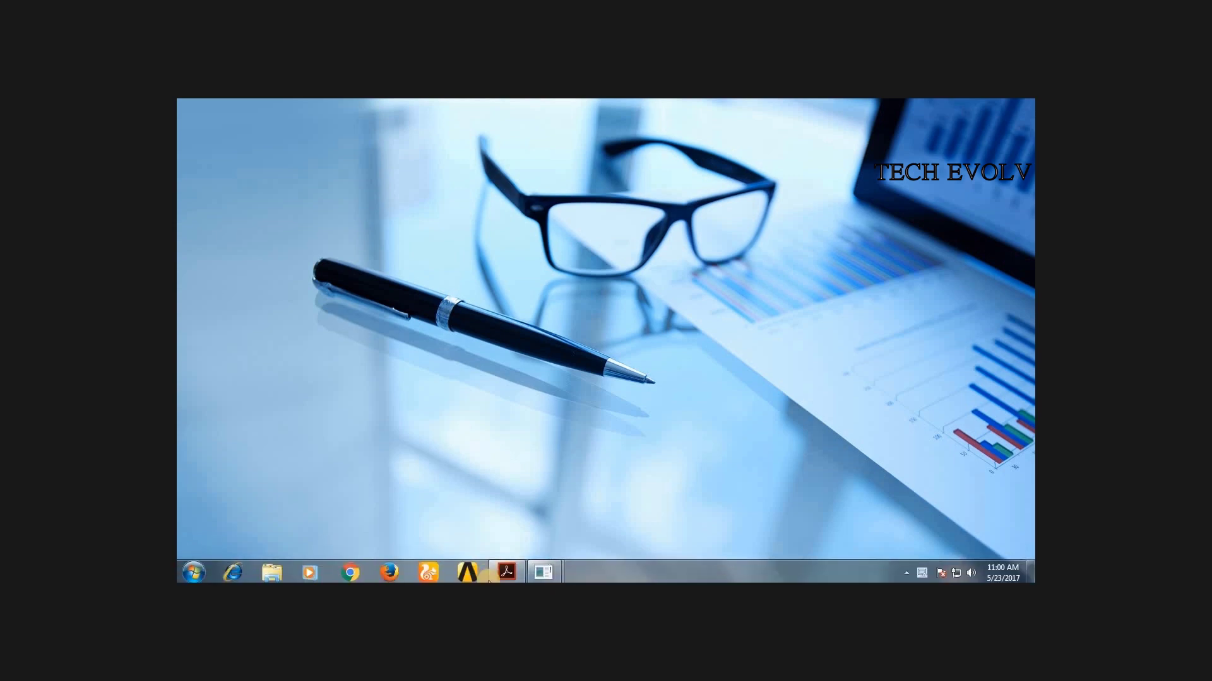
# Filter the ANSYS preferences to structural disciplines with the h-Method option
pyautogui.moveTo(506, 570)
pyautogui.click(474, 534)
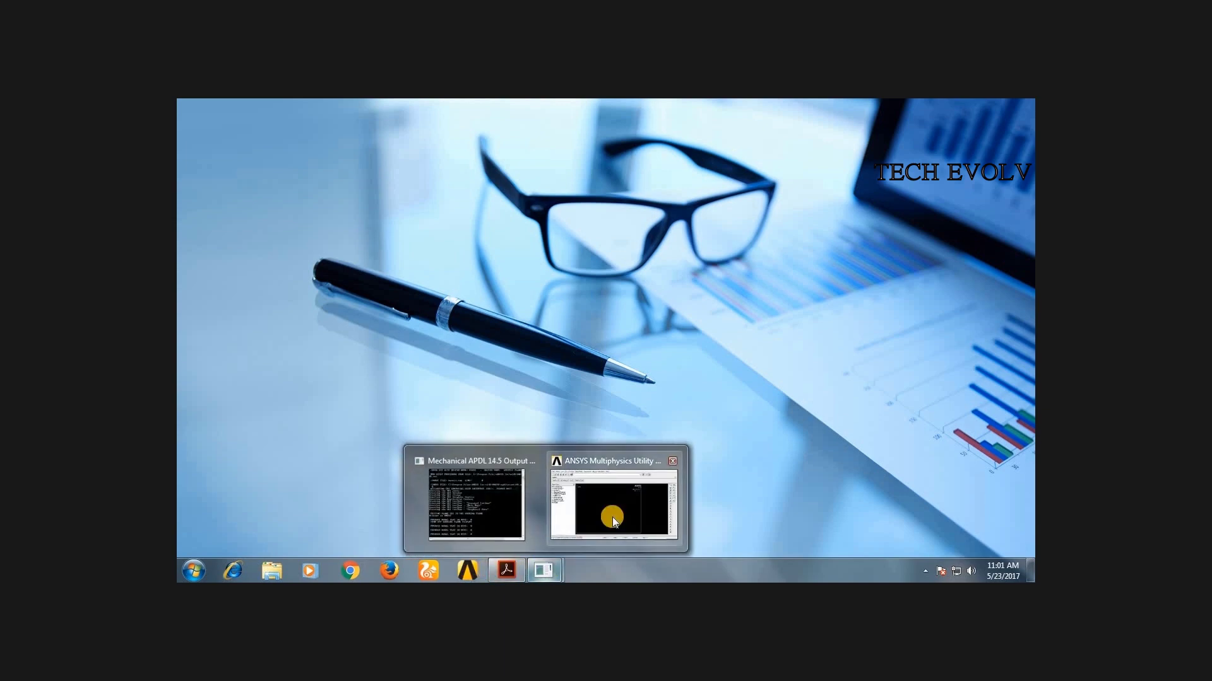
pyautogui.click(607, 508)
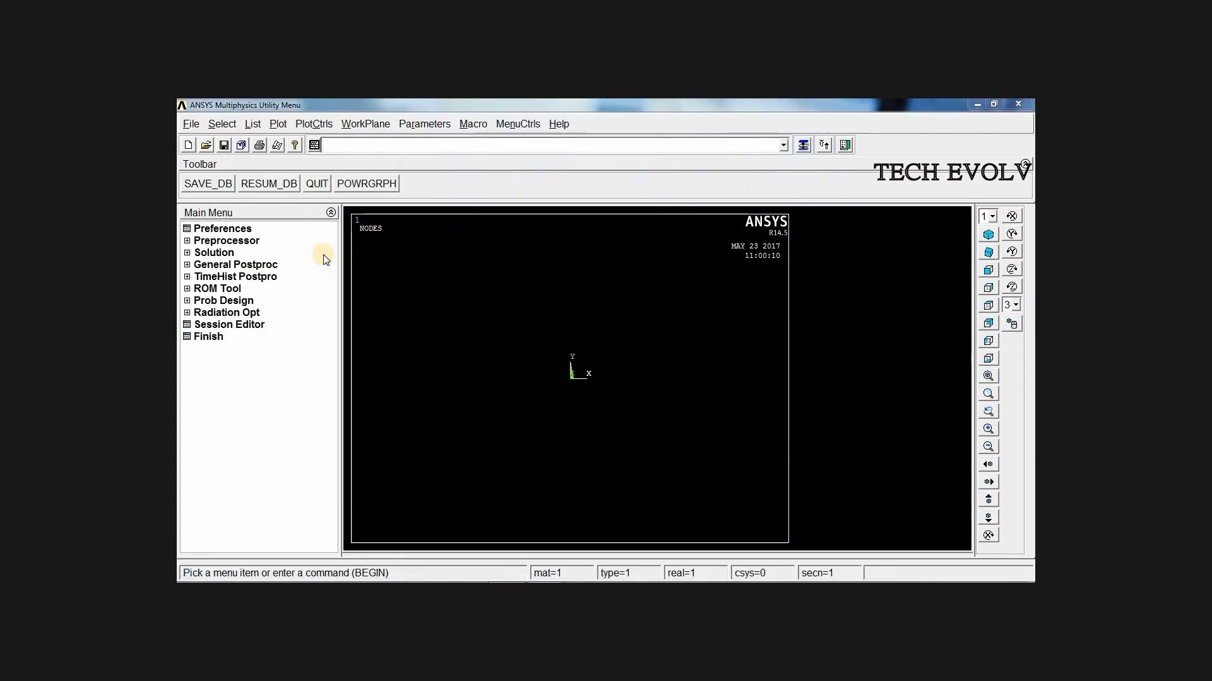
pyautogui.click(217, 229)
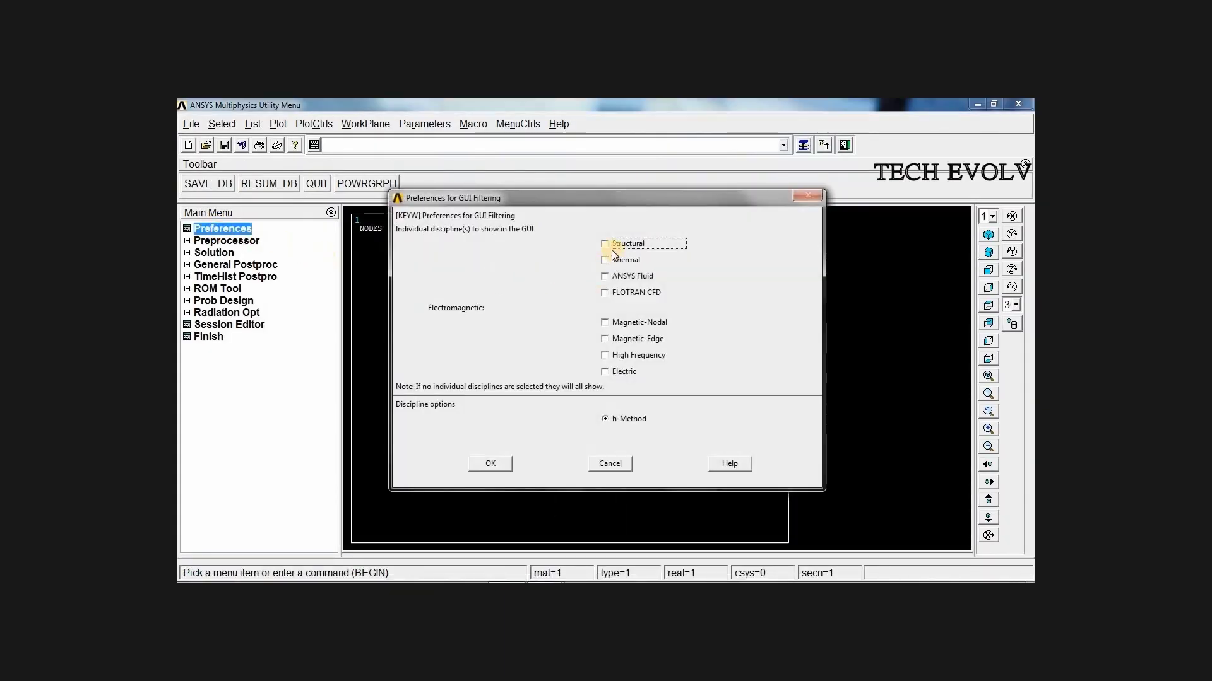
pyautogui.click(607, 245)
pyautogui.click(605, 419)
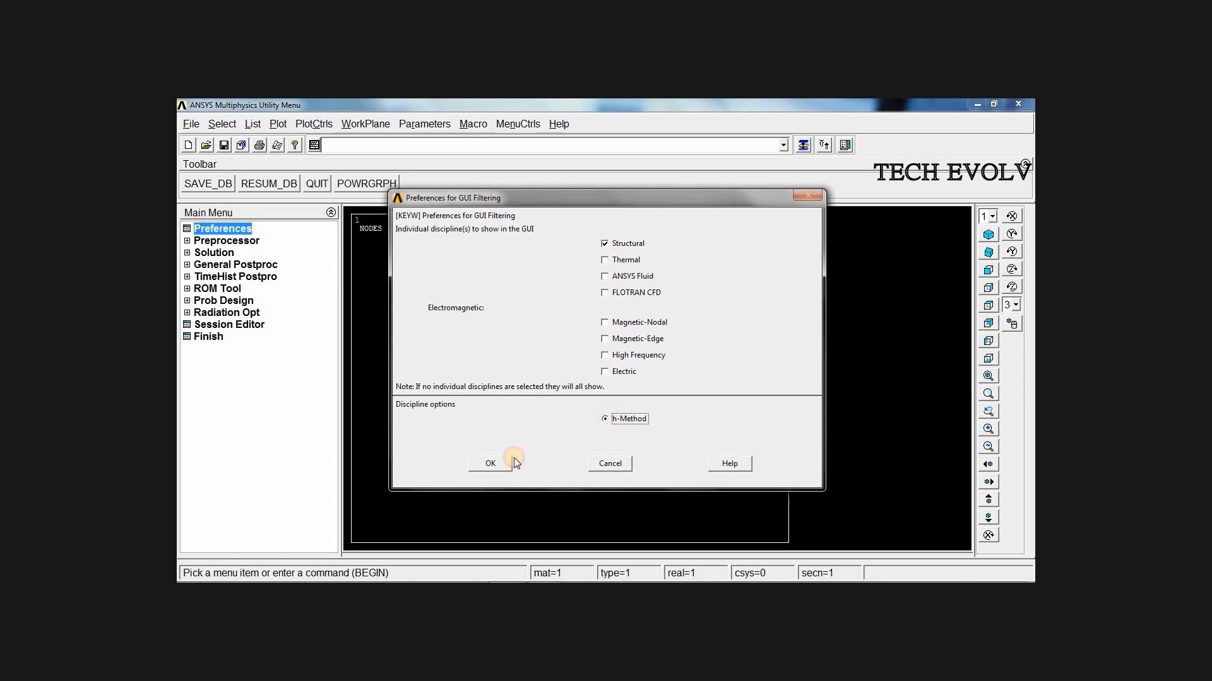
pyautogui.click(490, 463)
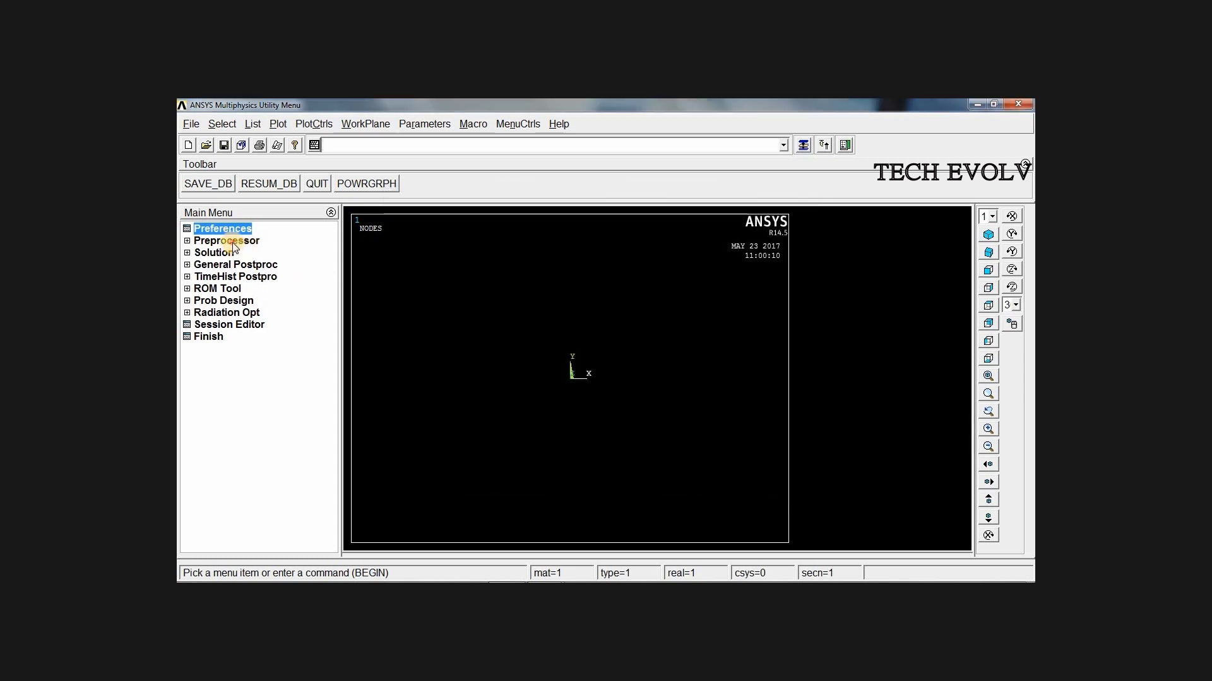
# Define element type 1 as LINK180
pyautogui.click(227, 242)
pyautogui.click(241, 254)
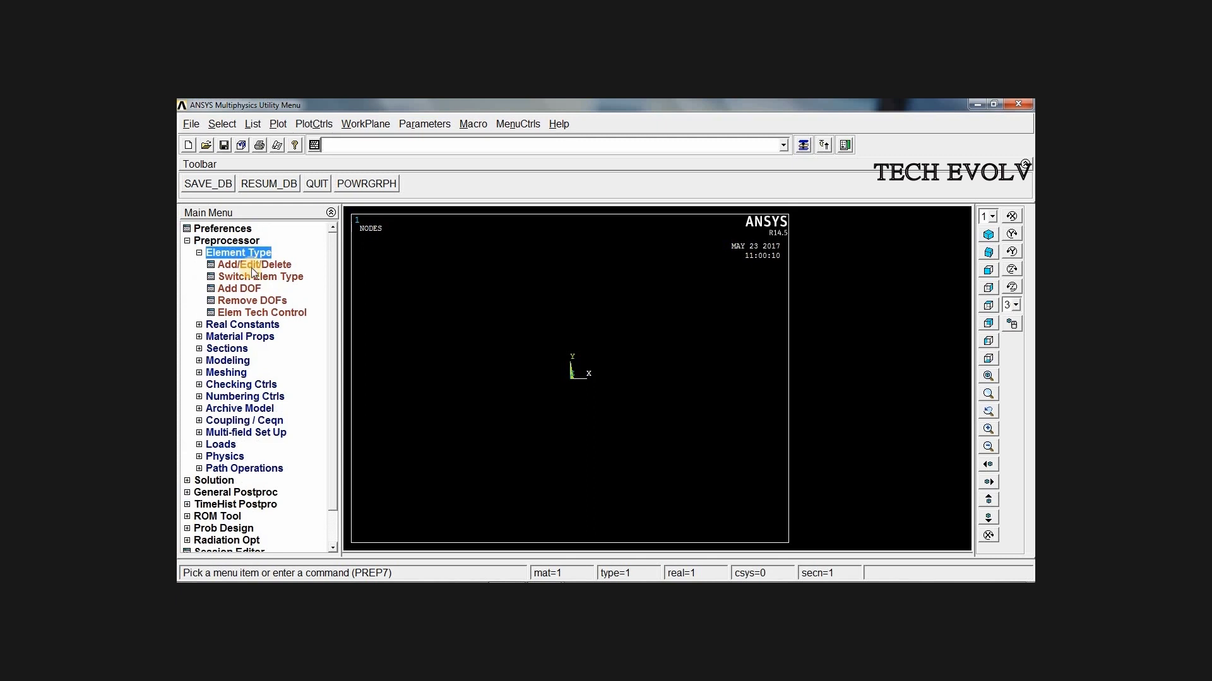
pyautogui.click(252, 265)
pyautogui.click(270, 422)
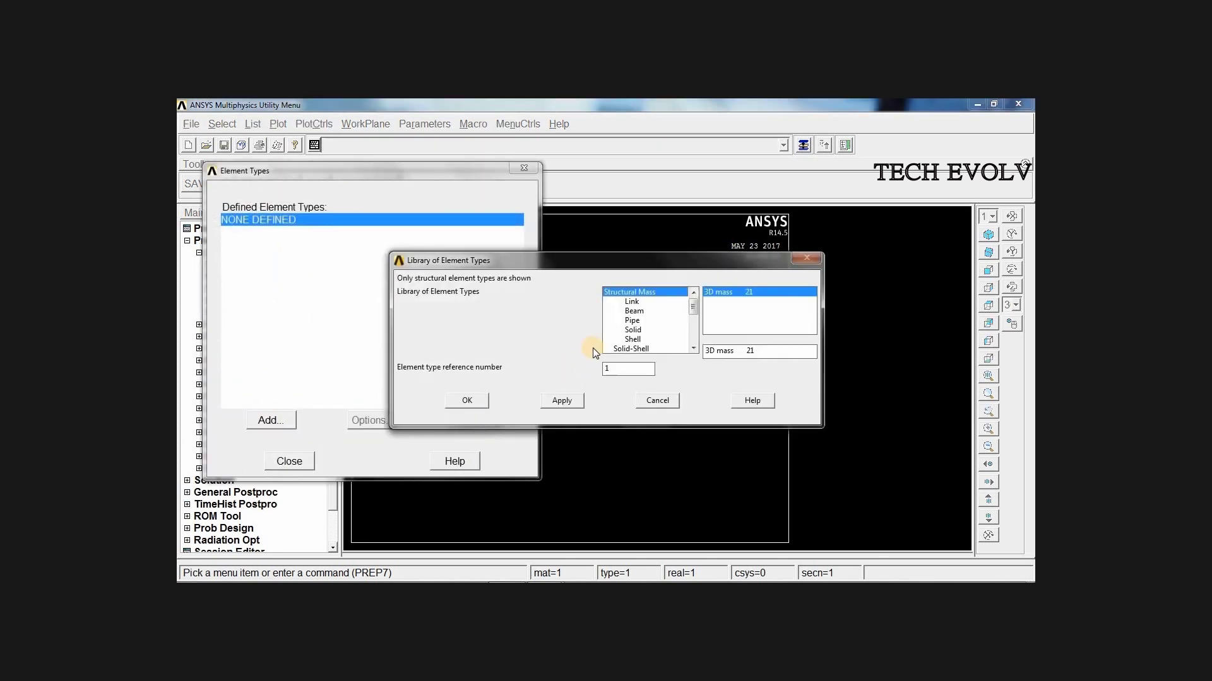
pyautogui.click(634, 301)
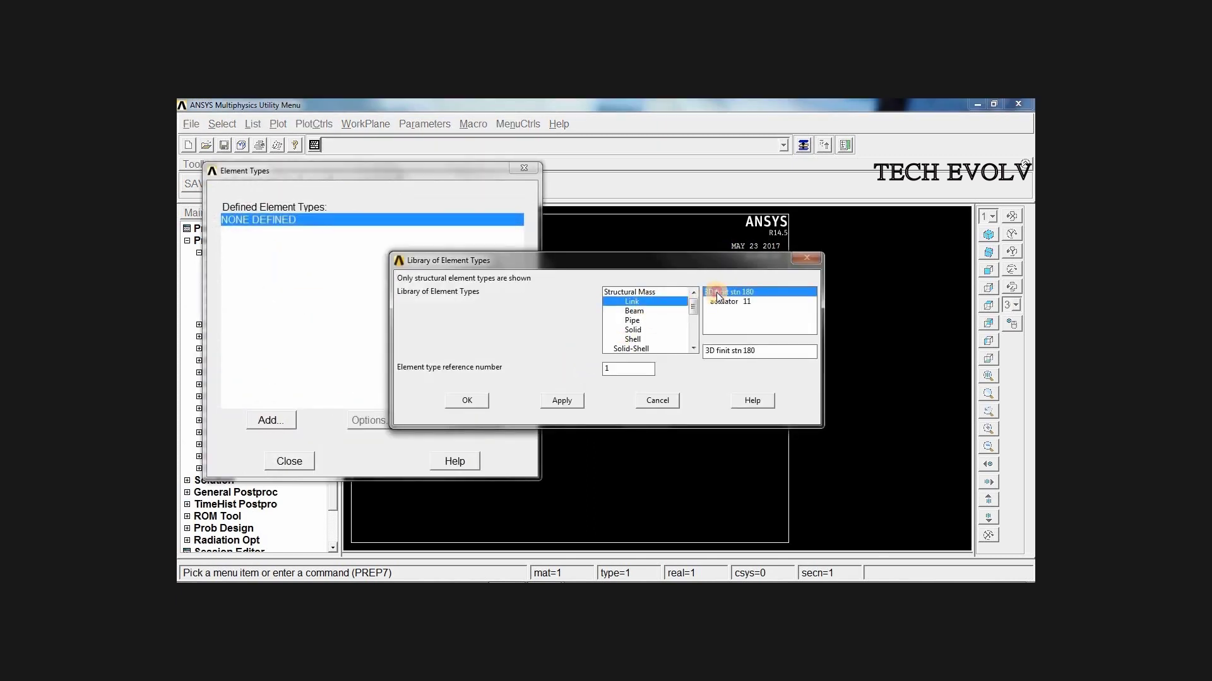
pyautogui.click(470, 399)
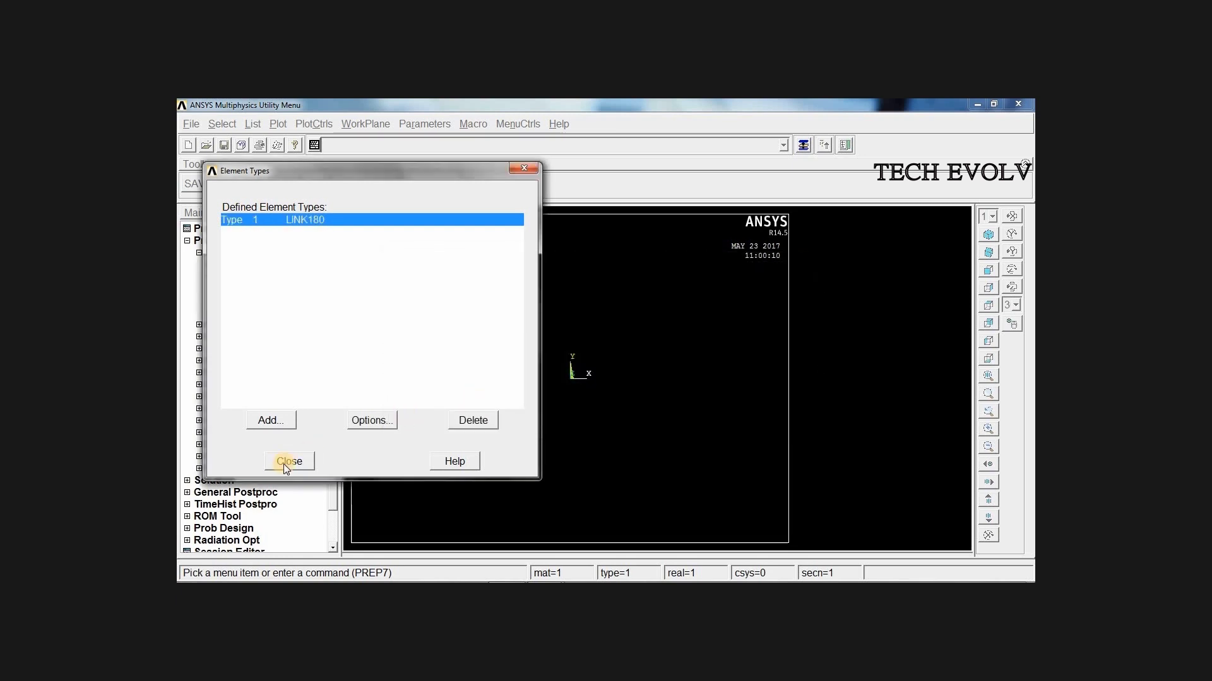
pyautogui.click(287, 462)
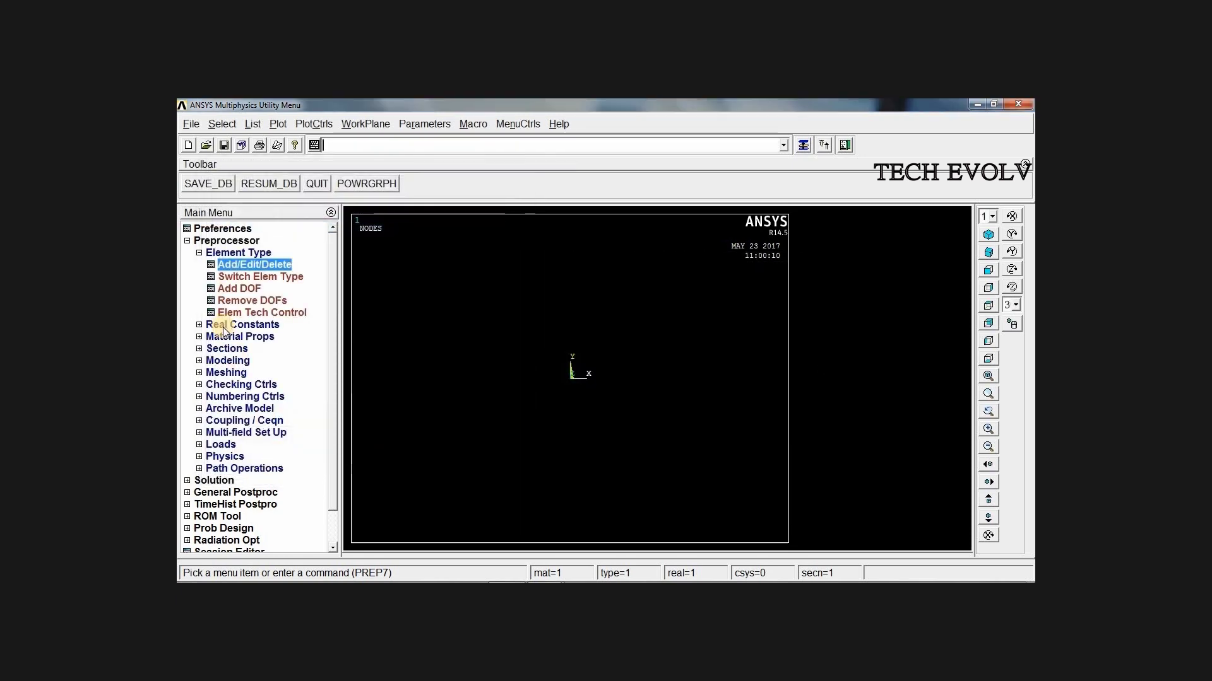
# Create real constant set 1 for LINK180 with cross-sectional area 500
pyautogui.click(224, 325)
pyautogui.click(248, 282)
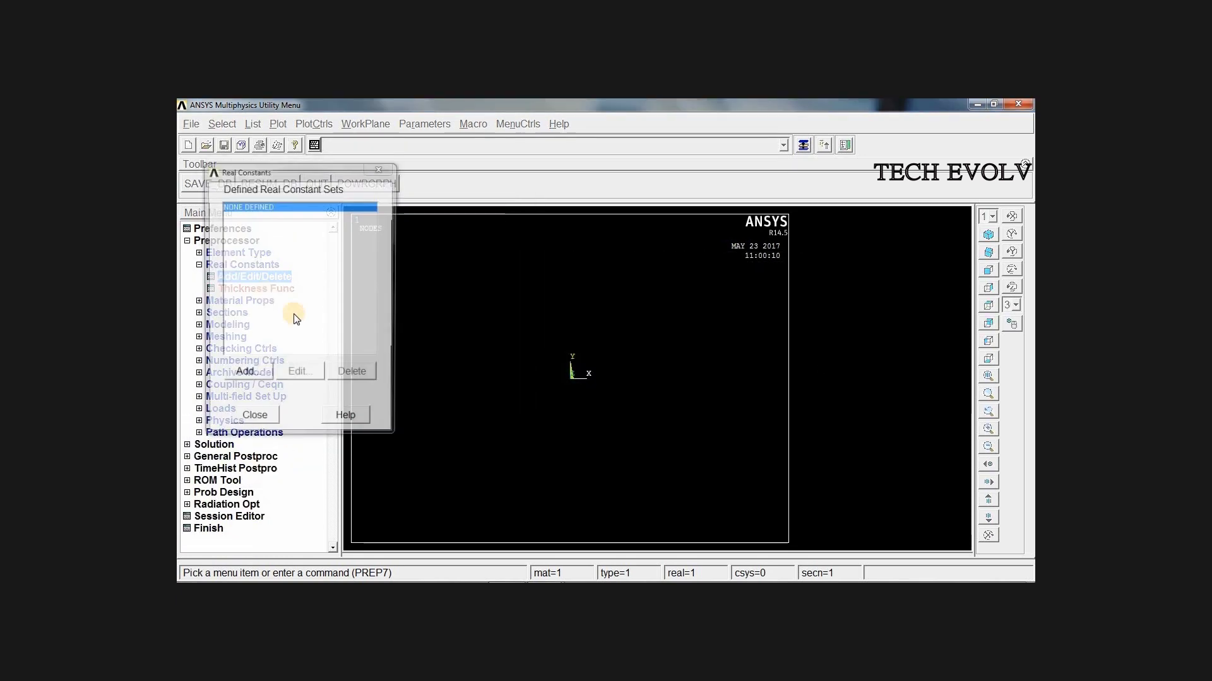
pyautogui.click(249, 376)
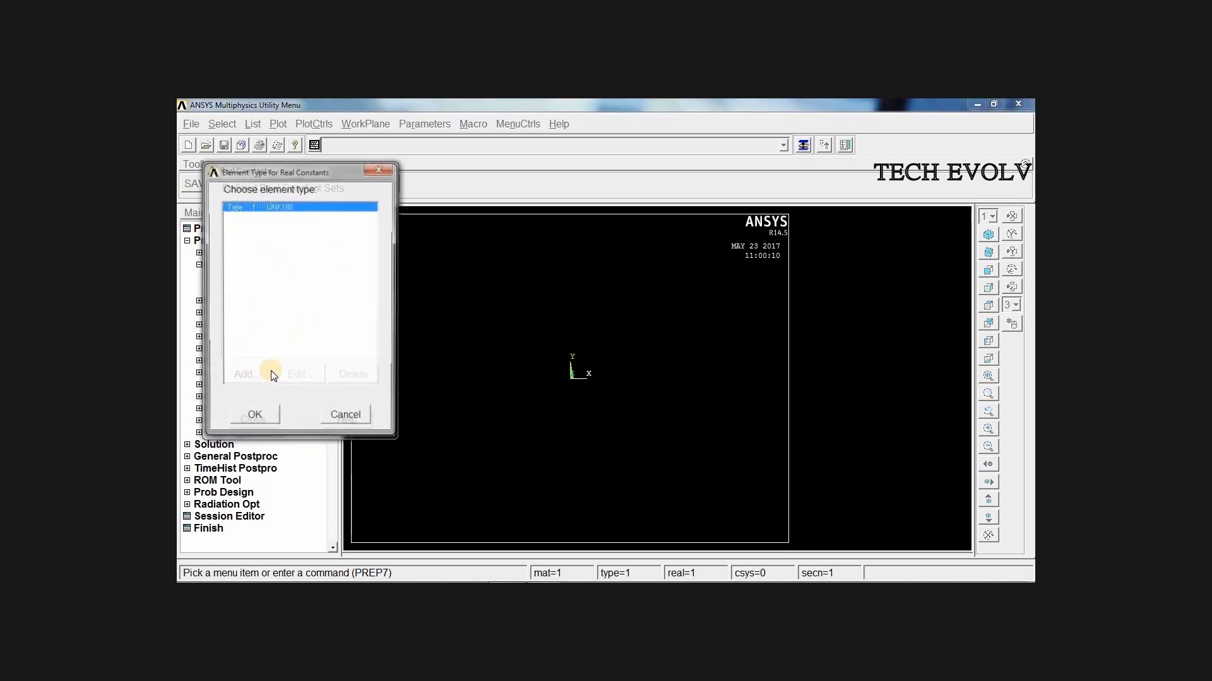
pyautogui.click(252, 419)
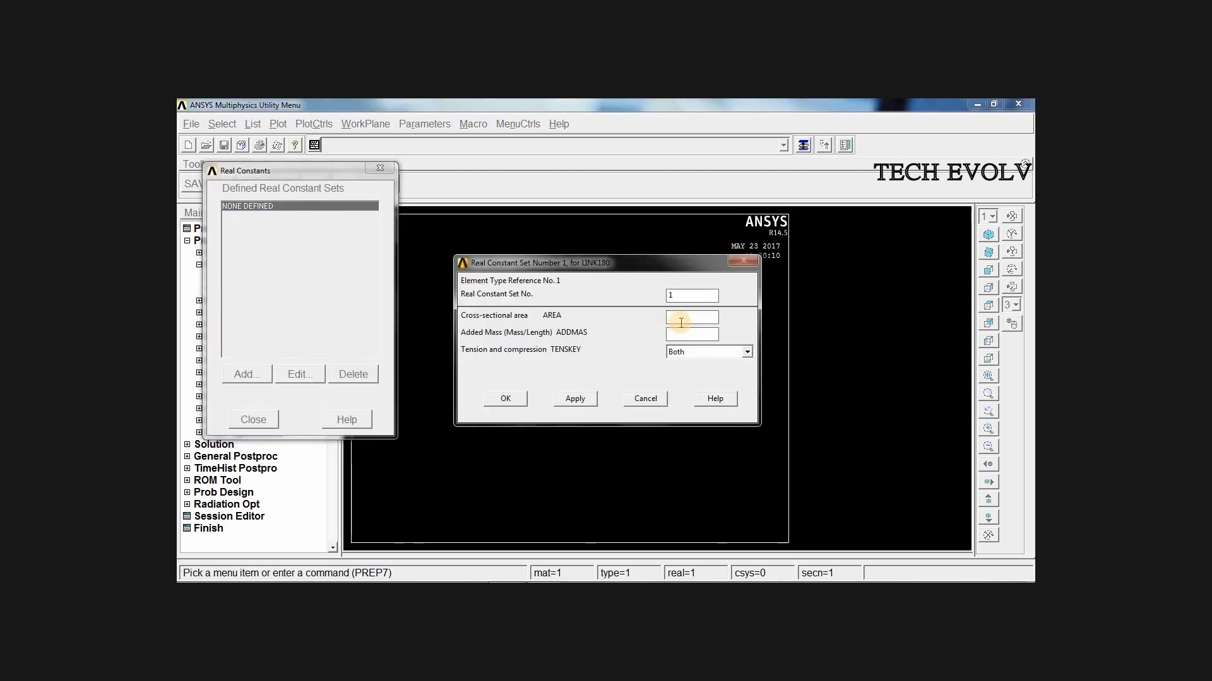
pyautogui.click(505, 398)
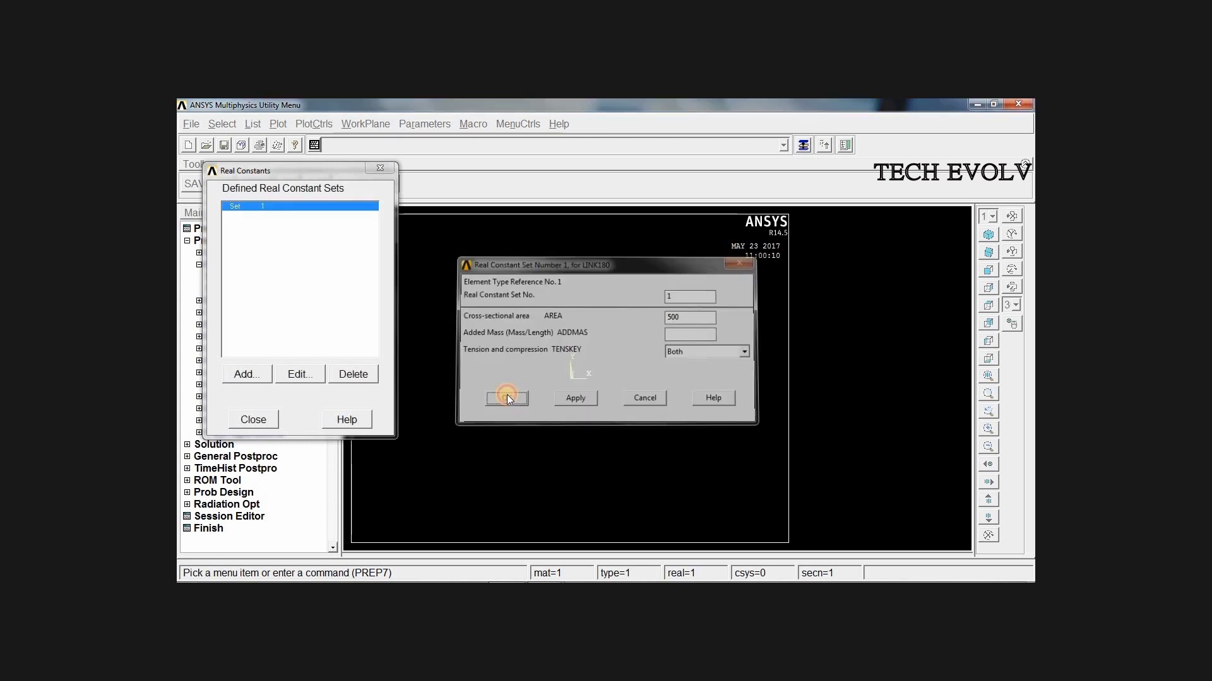
pyautogui.click(247, 419)
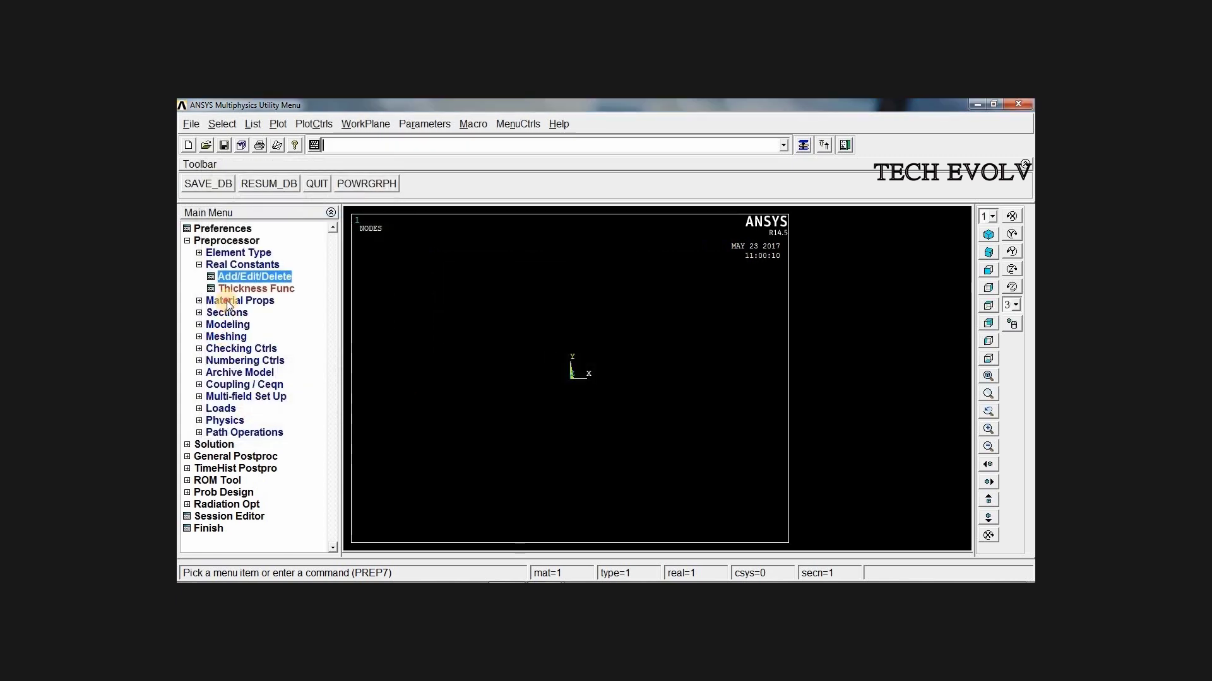
pyautogui.click(242, 300)
# Enter linear isotropic elastic properties EX 2.1e5 and PRXY 0.27 for material 1
pyautogui.doubleClick(243, 325)
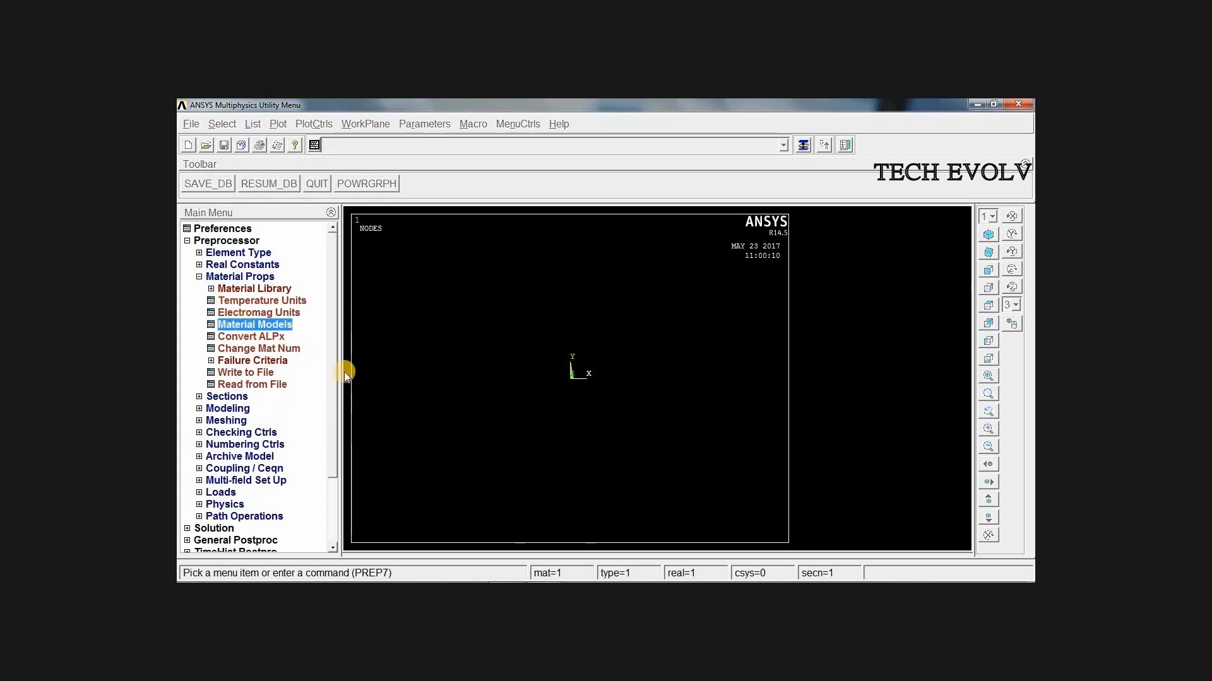
pyautogui.doubleClick(623, 294)
pyautogui.doubleClick(636, 308)
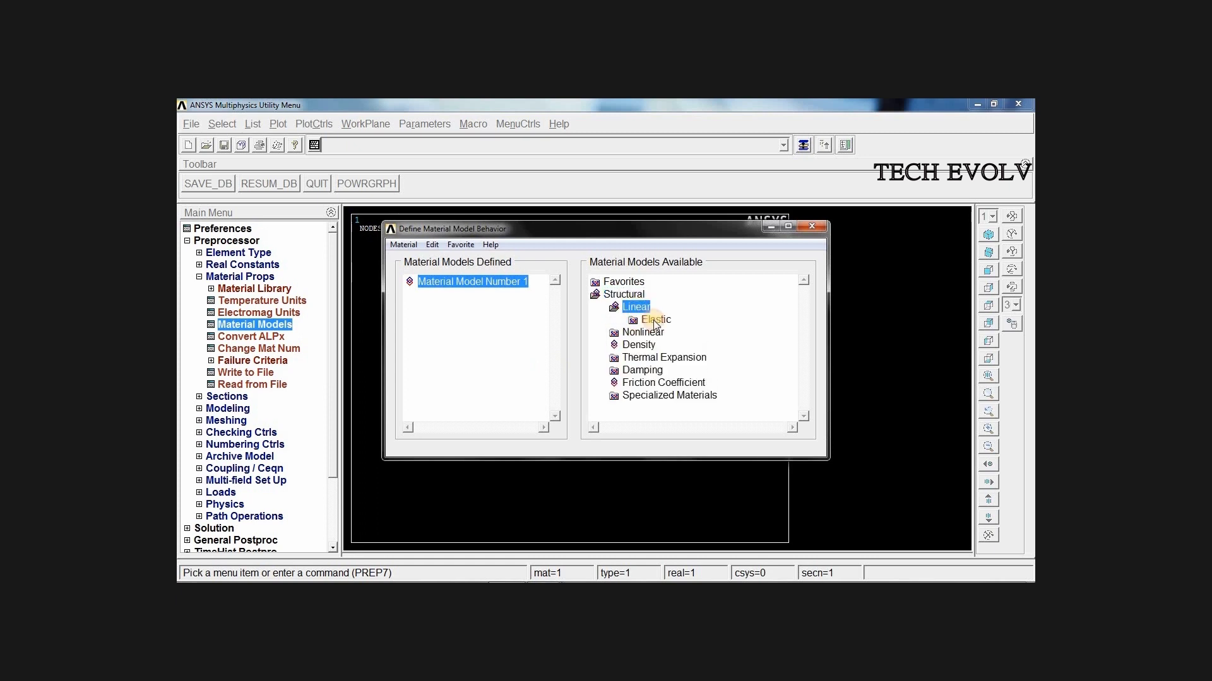
pyautogui.doubleClick(650, 320)
pyautogui.doubleClick(663, 333)
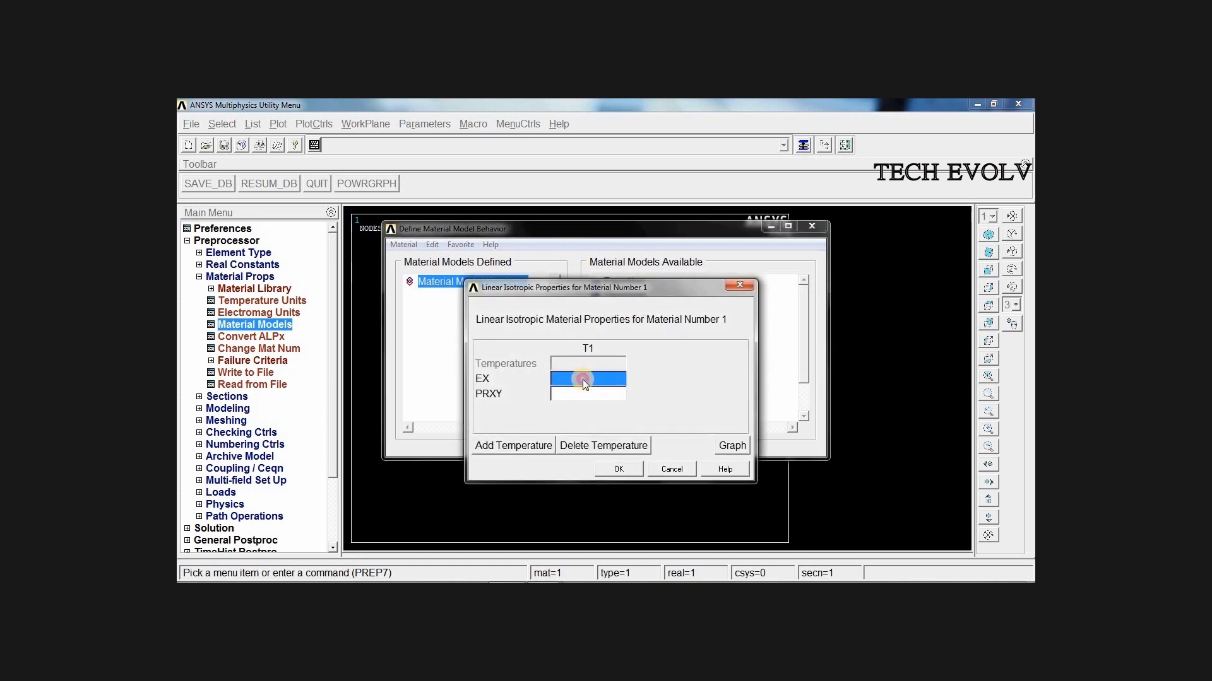
pyautogui.write('2.1e5')
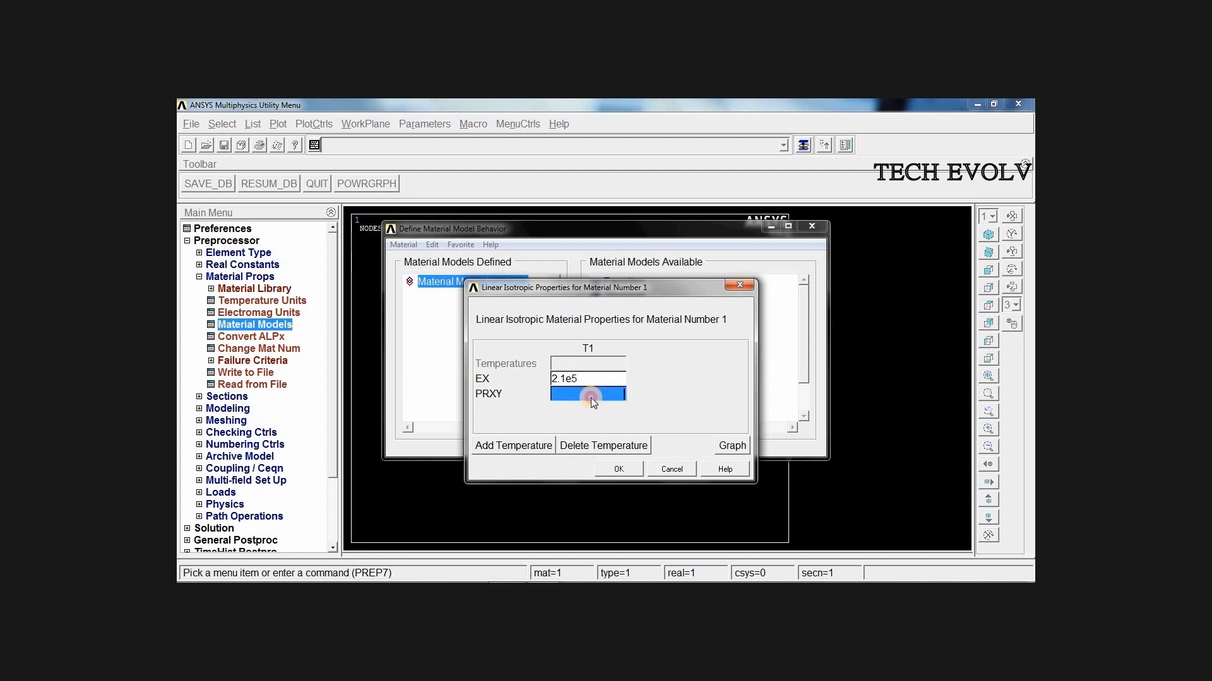
pyautogui.write('0.7')
pyautogui.press('BackSpace')
pyautogui.write('27')
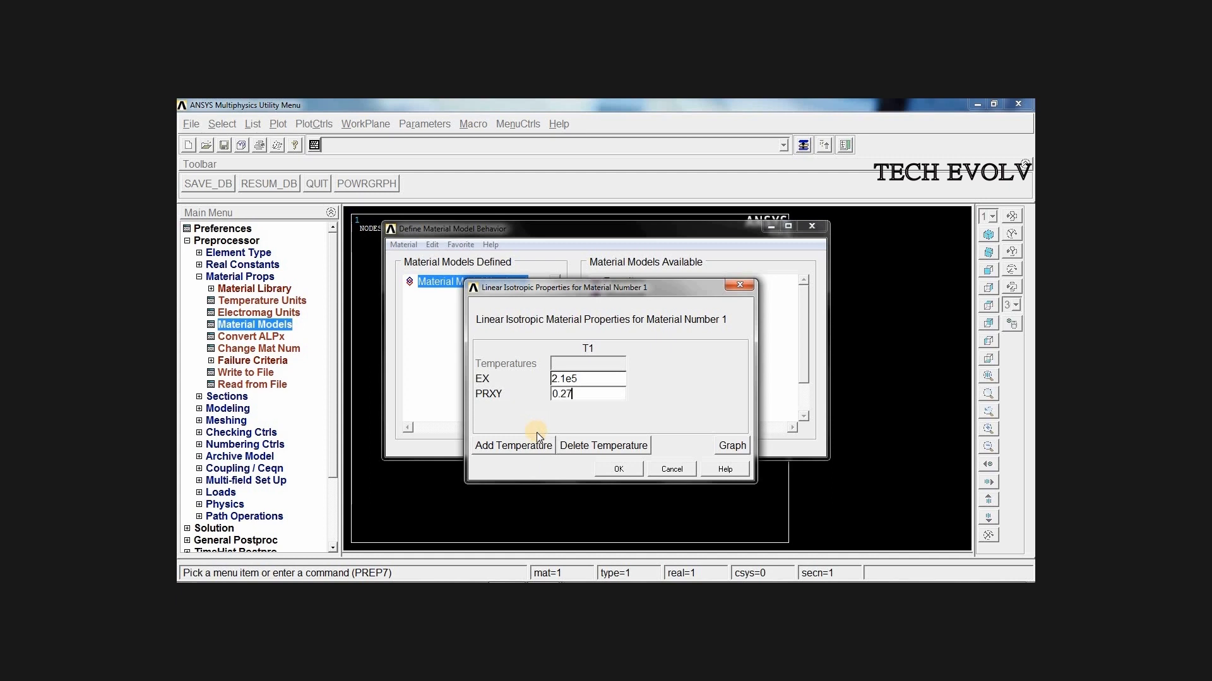
pyautogui.click(619, 469)
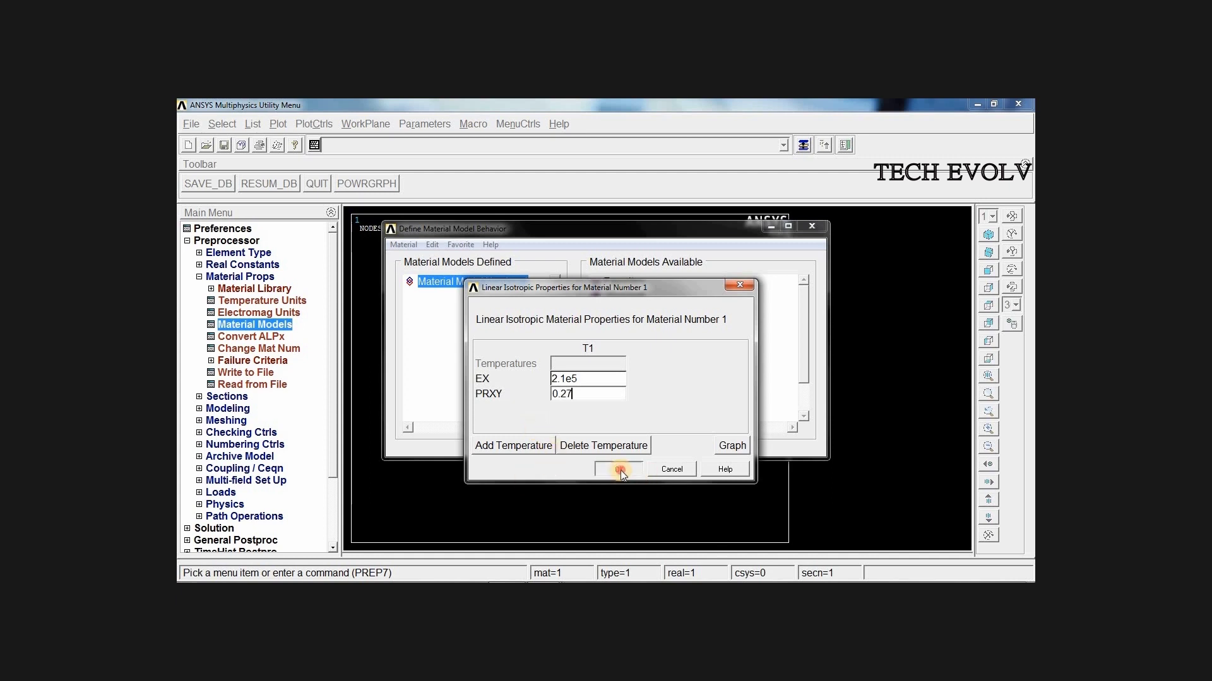
pyautogui.click(812, 228)
pyautogui.click(233, 410)
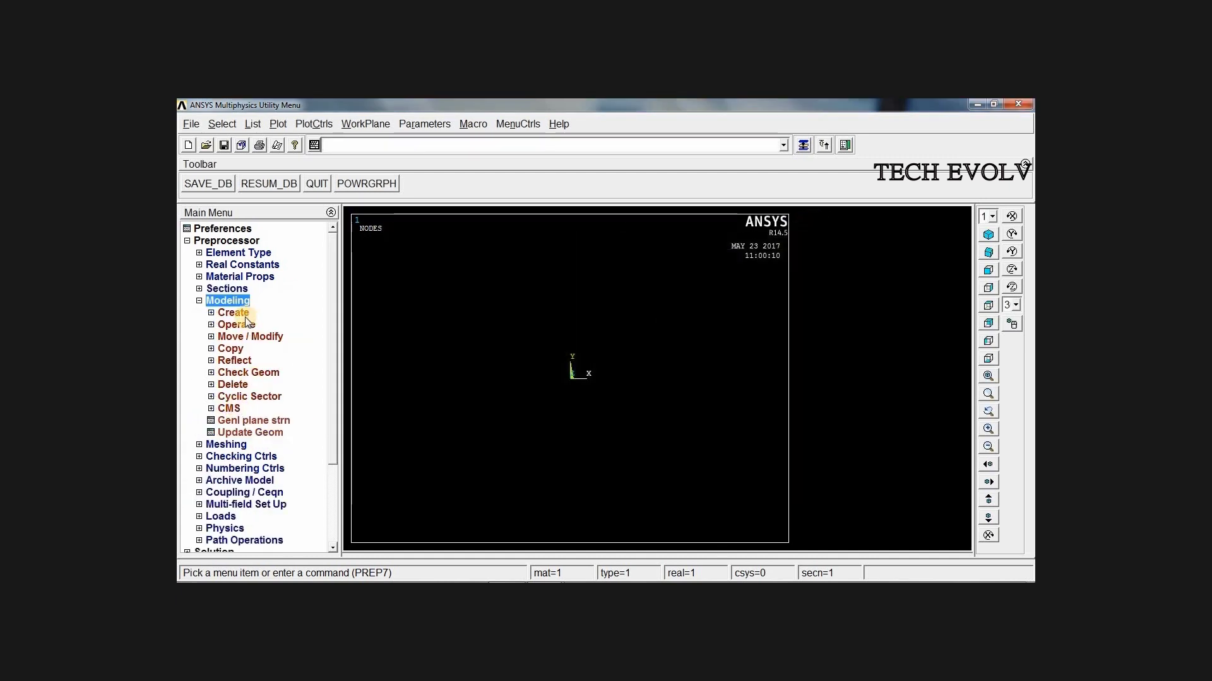
# Create keypoint 1 at the origin and keypoint 2 at X = 1000
pyautogui.click(235, 314)
pyautogui.click(251, 325)
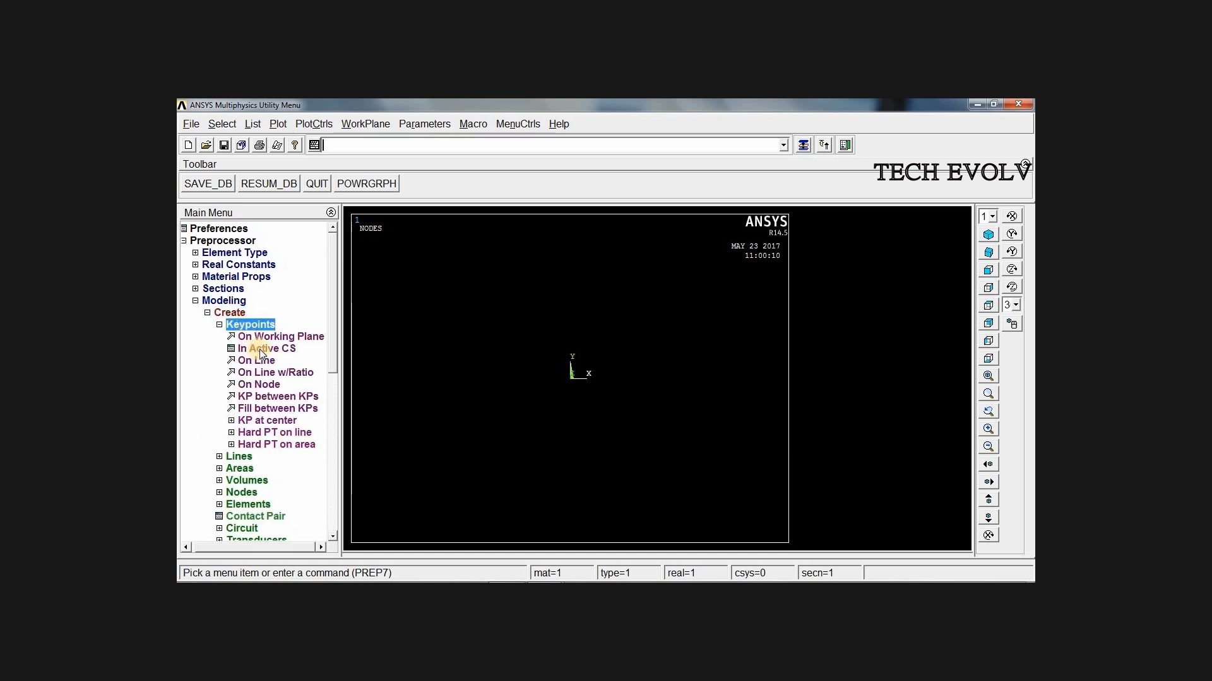
pyautogui.click(262, 349)
pyautogui.write('1')
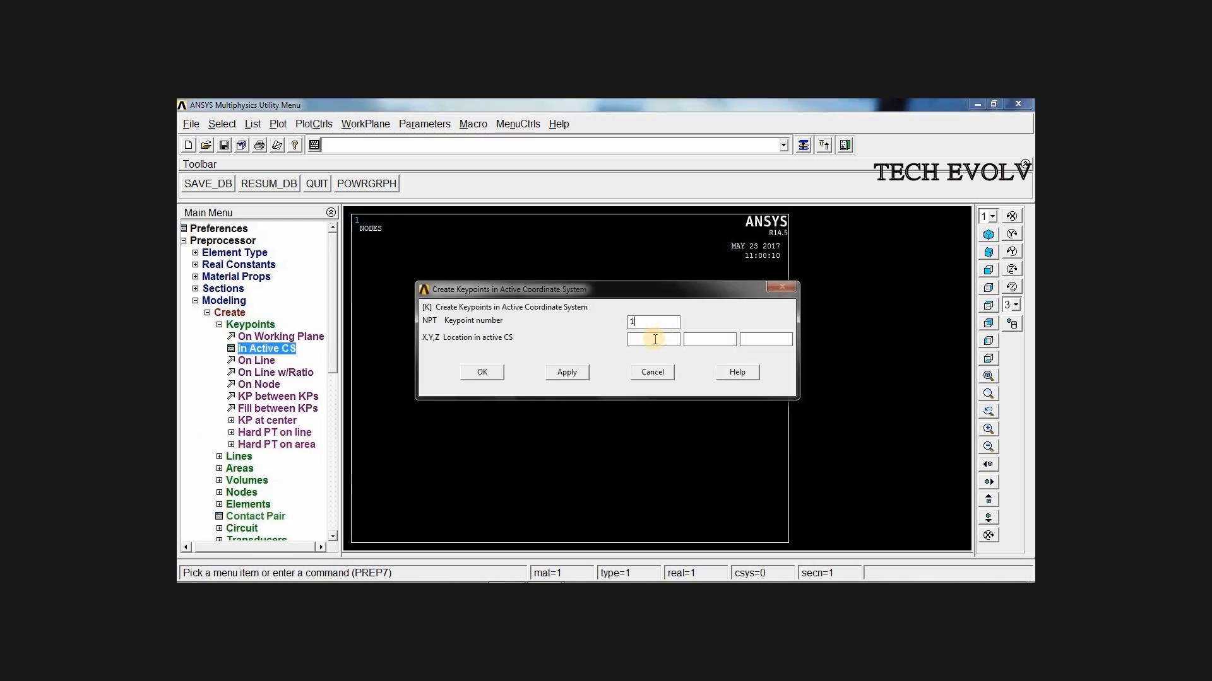
pyautogui.write('0')
pyautogui.click(694, 341)
pyautogui.write('0')
pyautogui.click(748, 341)
pyautogui.write('0')
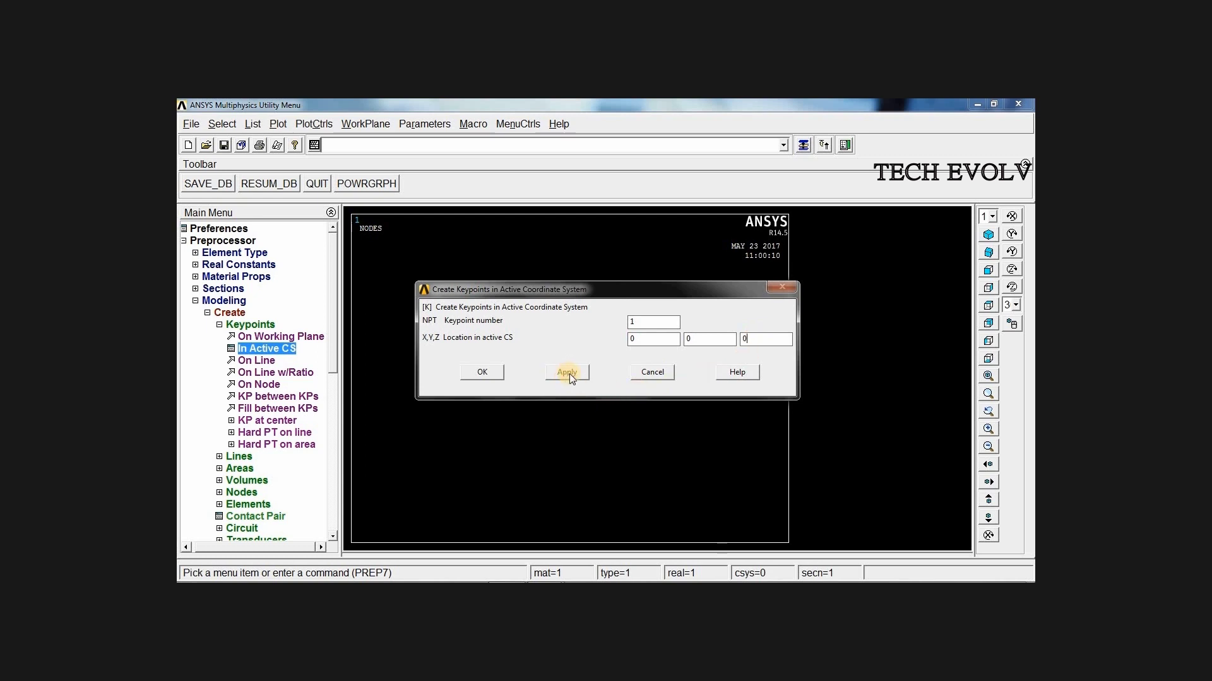
pyautogui.click(568, 372)
pyautogui.doubleClick(650, 322)
pyautogui.write('2')
pyautogui.doubleClick(646, 339)
pyautogui.write('1000')
pyautogui.click(485, 371)
# Draw a straight line from keypoint 1 to keypoint 2
pyautogui.click(236, 458)
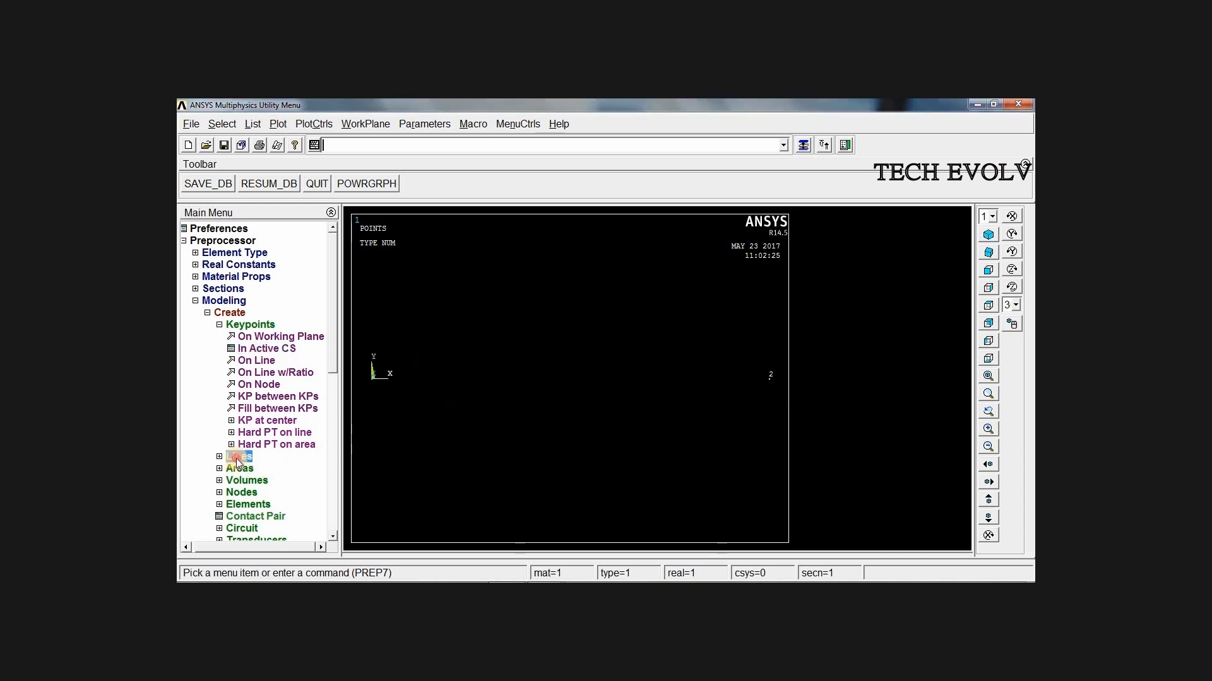
pyautogui.click(254, 349)
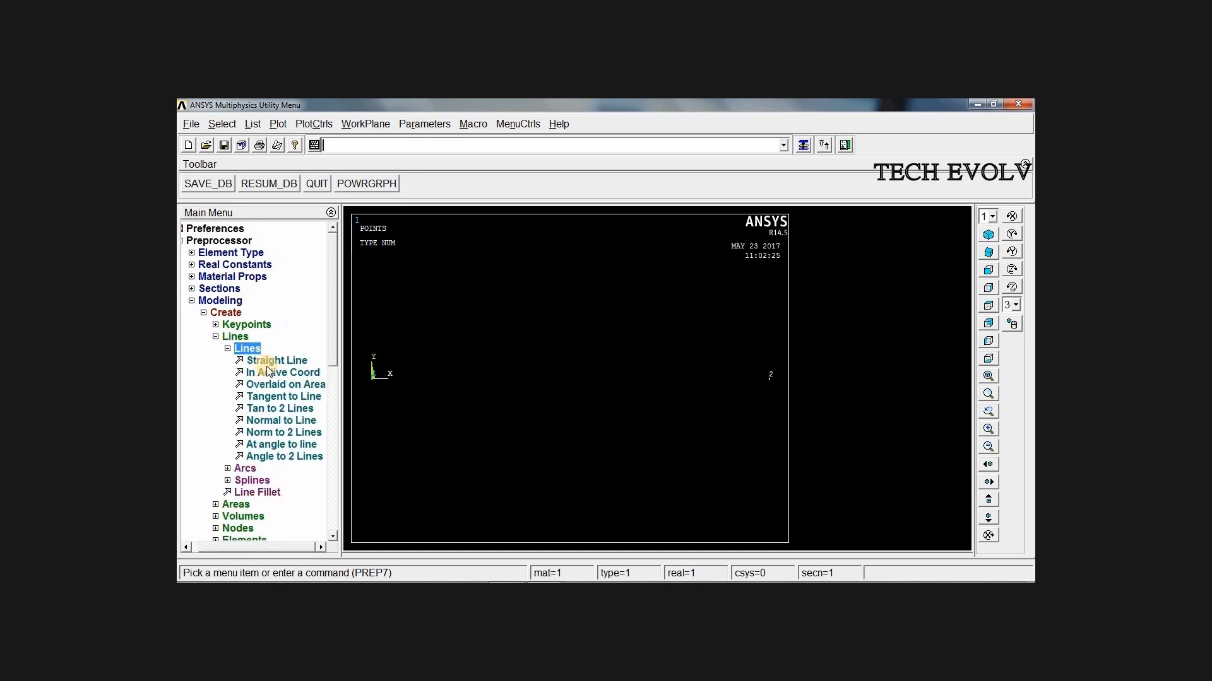
pyautogui.click(269, 366)
pyautogui.click(373, 377)
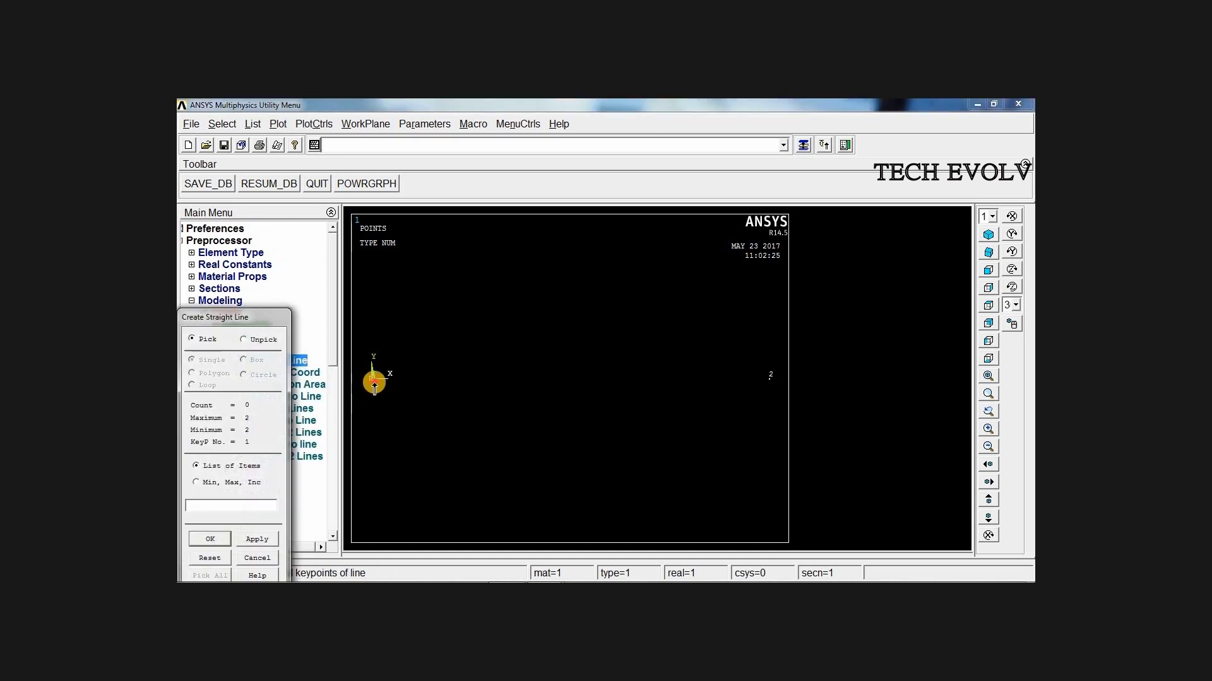
pyautogui.click(769, 381)
pyautogui.click(249, 541)
pyautogui.click(207, 541)
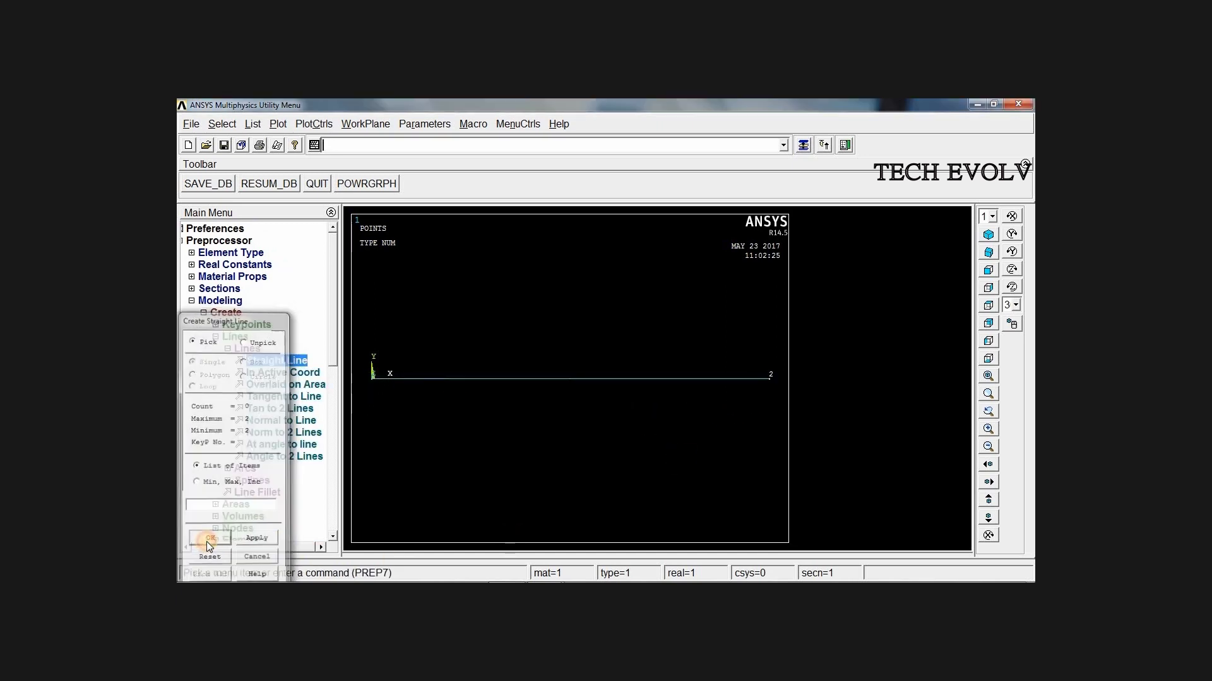
pyautogui.doubleClick(203, 300)
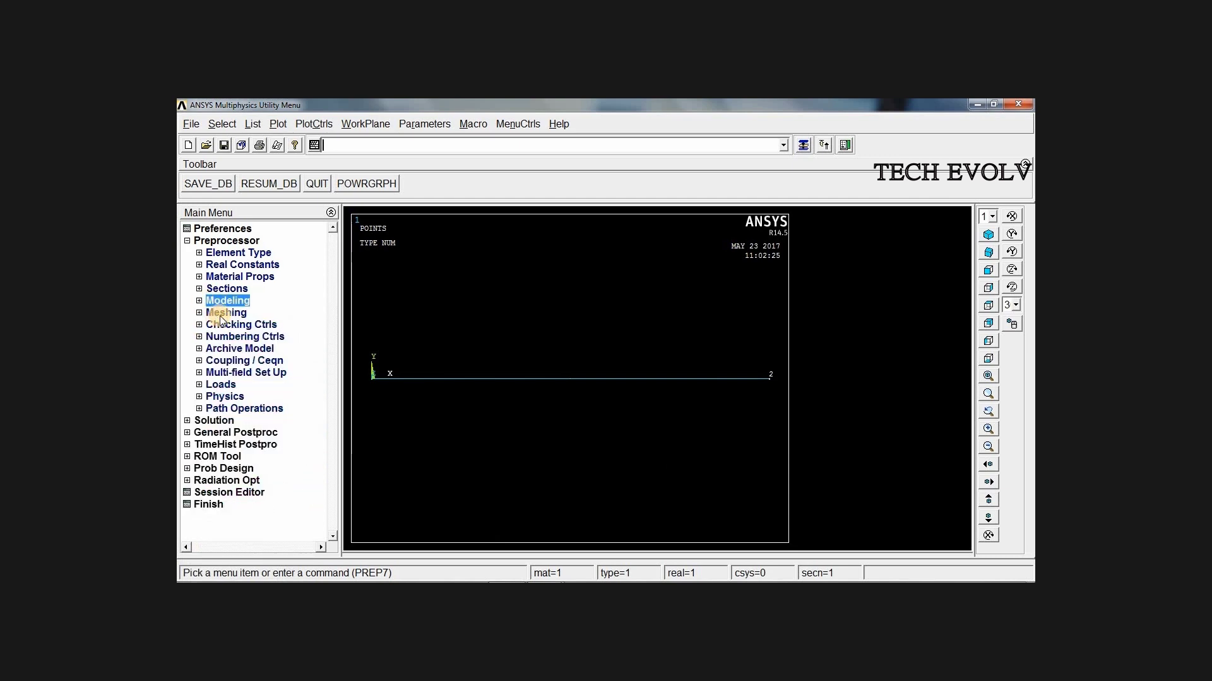
# Set 50 element divisions on the bar's line
pyautogui.doubleClick(222, 312)
pyautogui.doubleClick(244, 349)
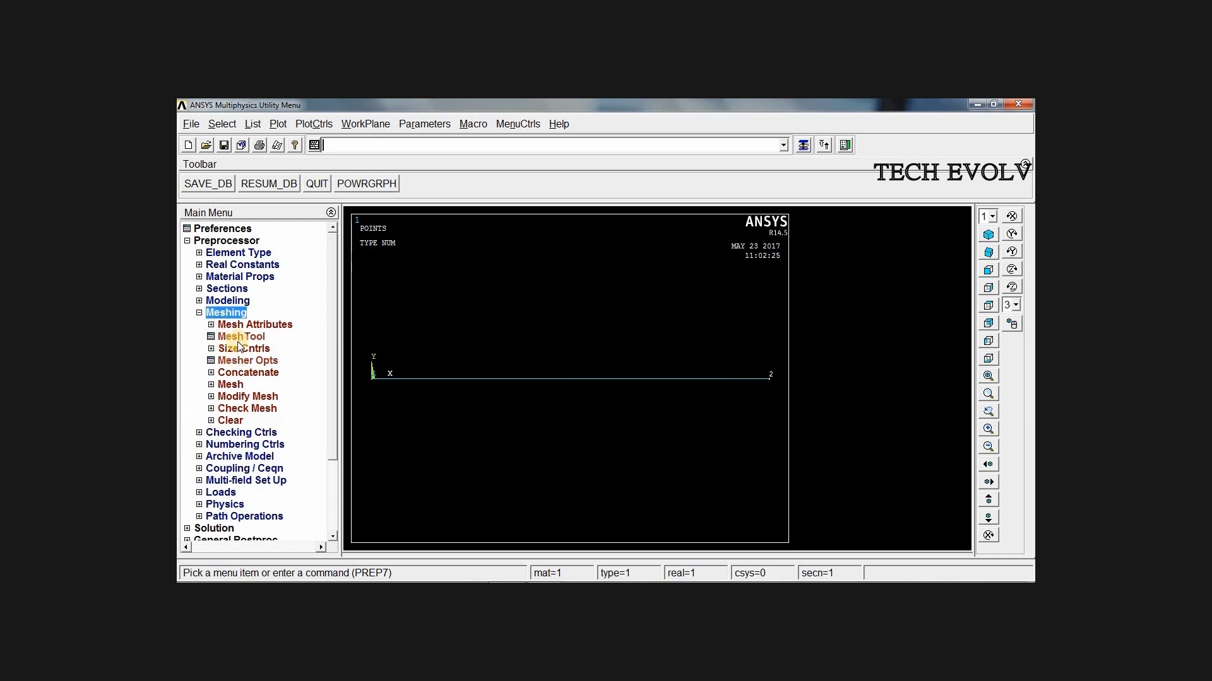
pyautogui.doubleClick(249, 372)
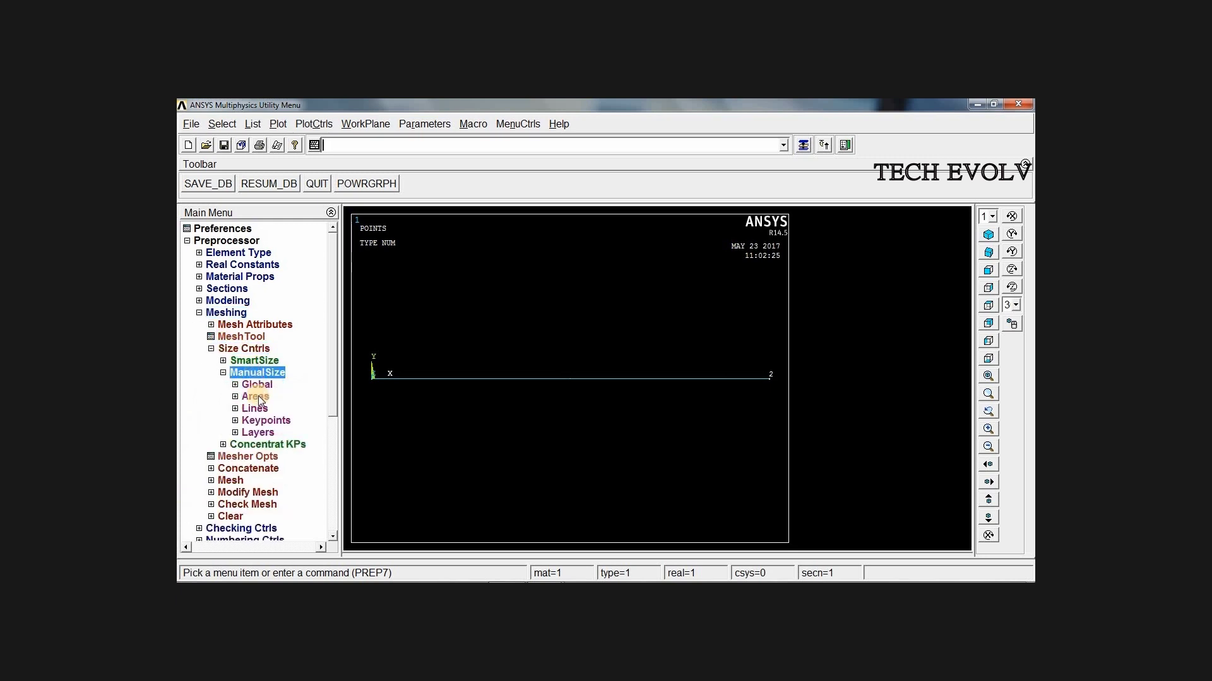
pyautogui.doubleClick(252, 408)
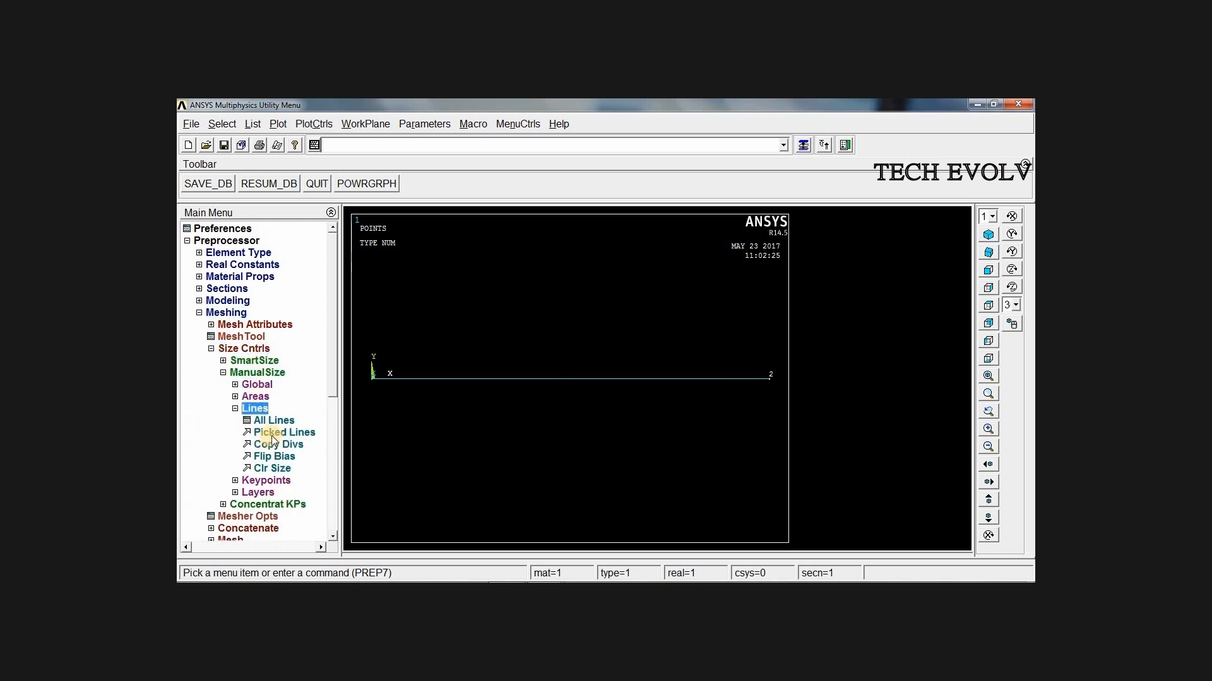
pyautogui.click(296, 432)
pyautogui.click(506, 379)
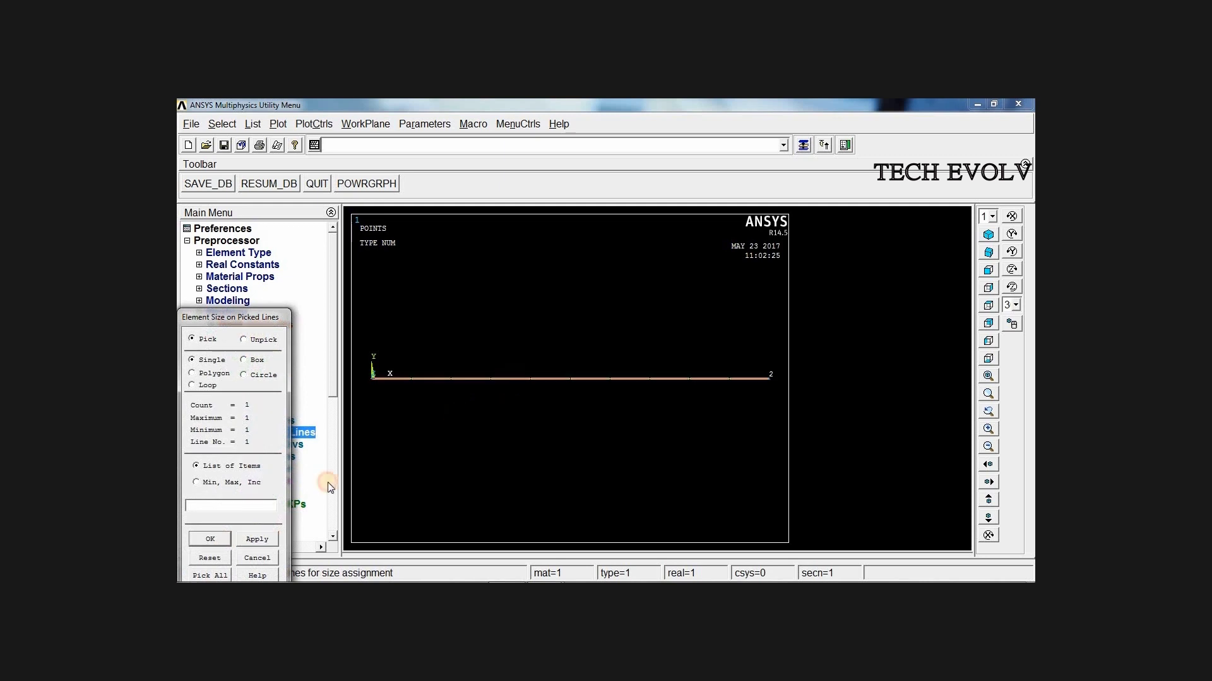
pyautogui.click(209, 540)
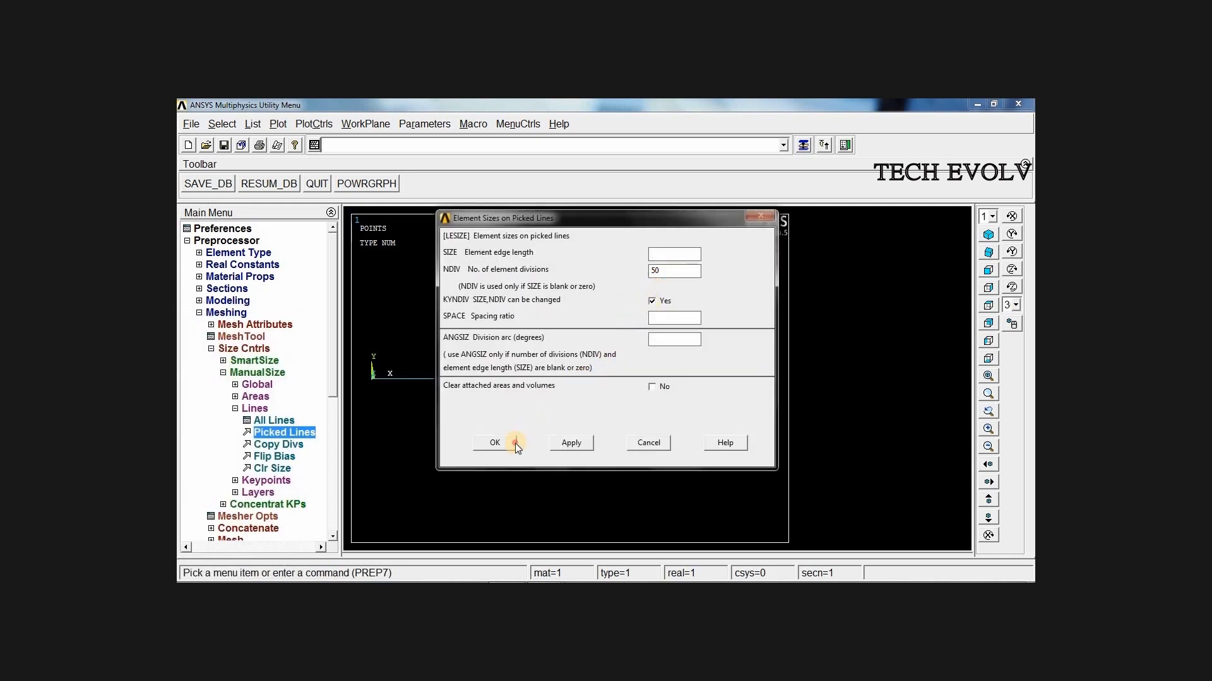
pyautogui.click(496, 442)
# Mesh the bar's line with the MeshTool
pyautogui.click(237, 343)
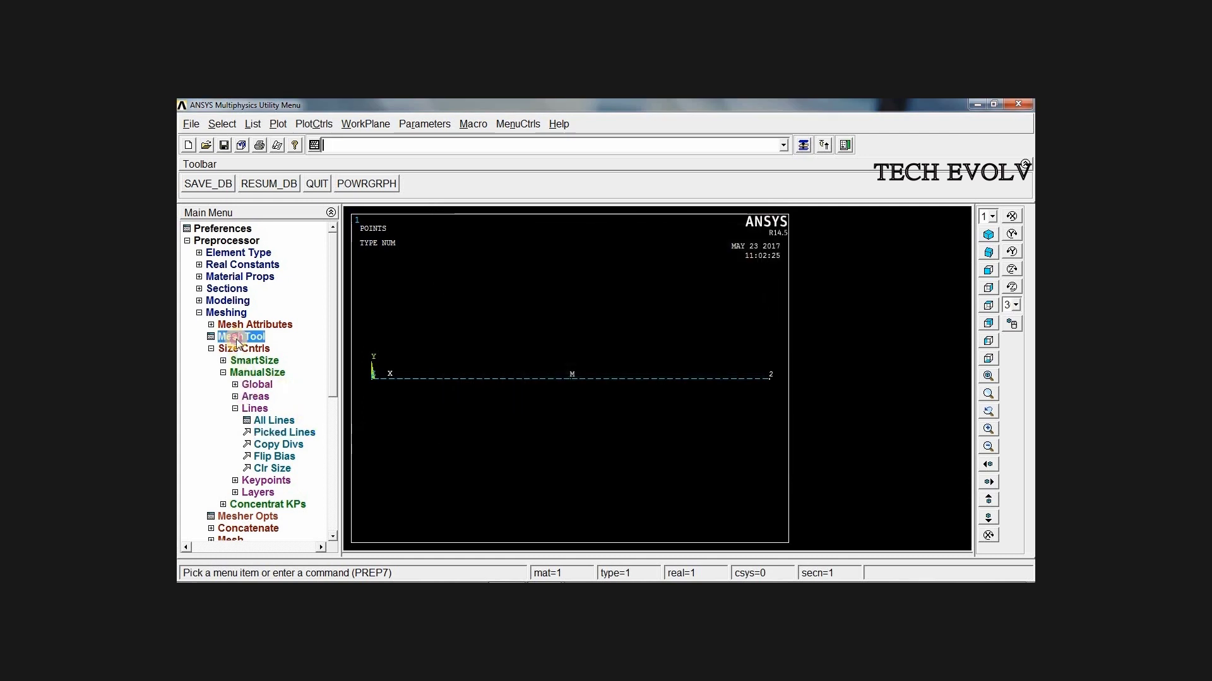
pyautogui.click(902, 490)
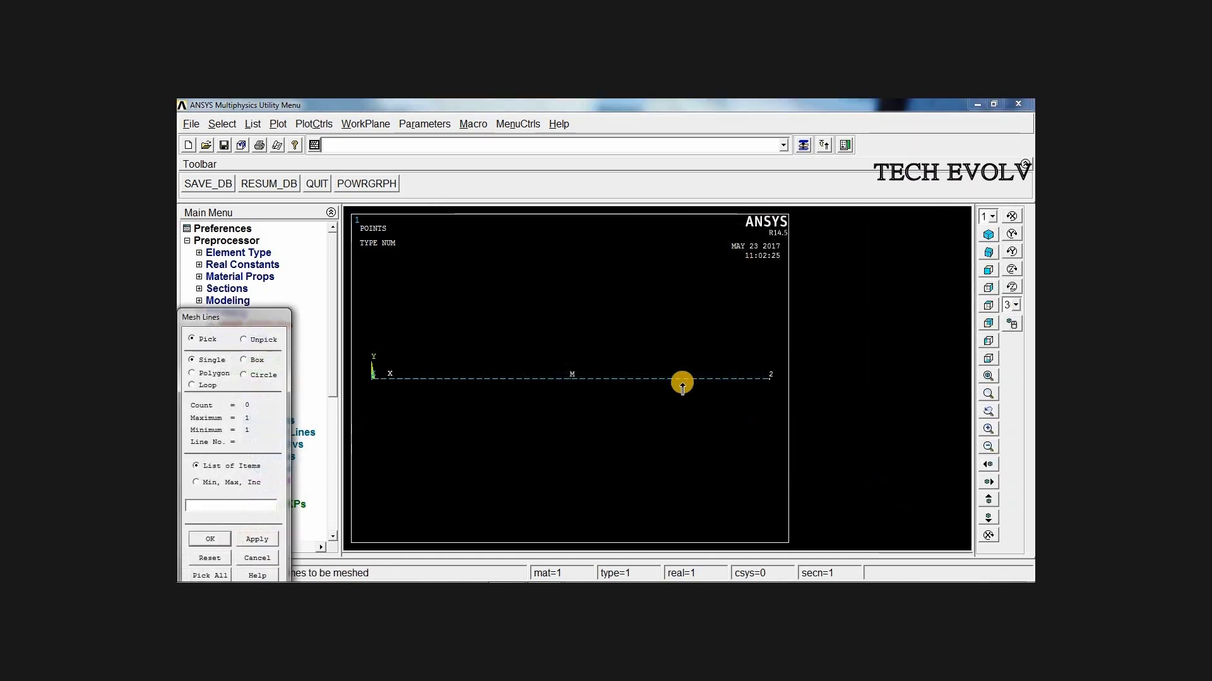
pyautogui.click(683, 379)
pyautogui.click(210, 540)
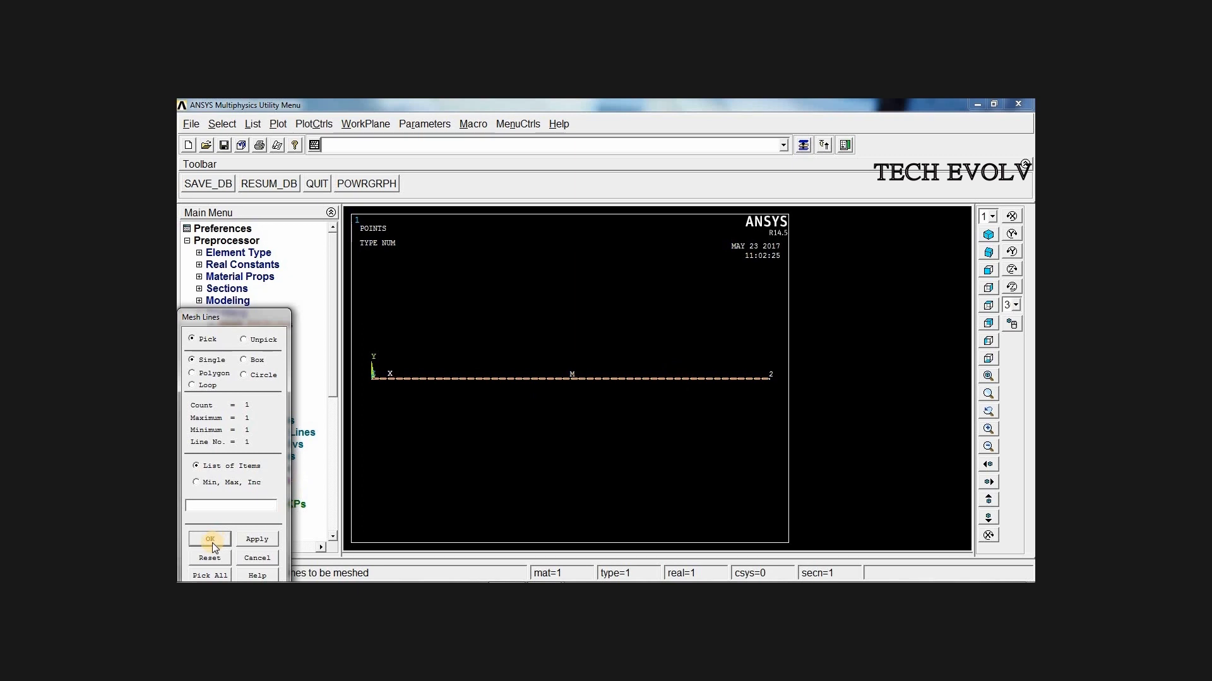
# Fix all degrees of freedom at keypoint 1
pyautogui.click(217, 315)
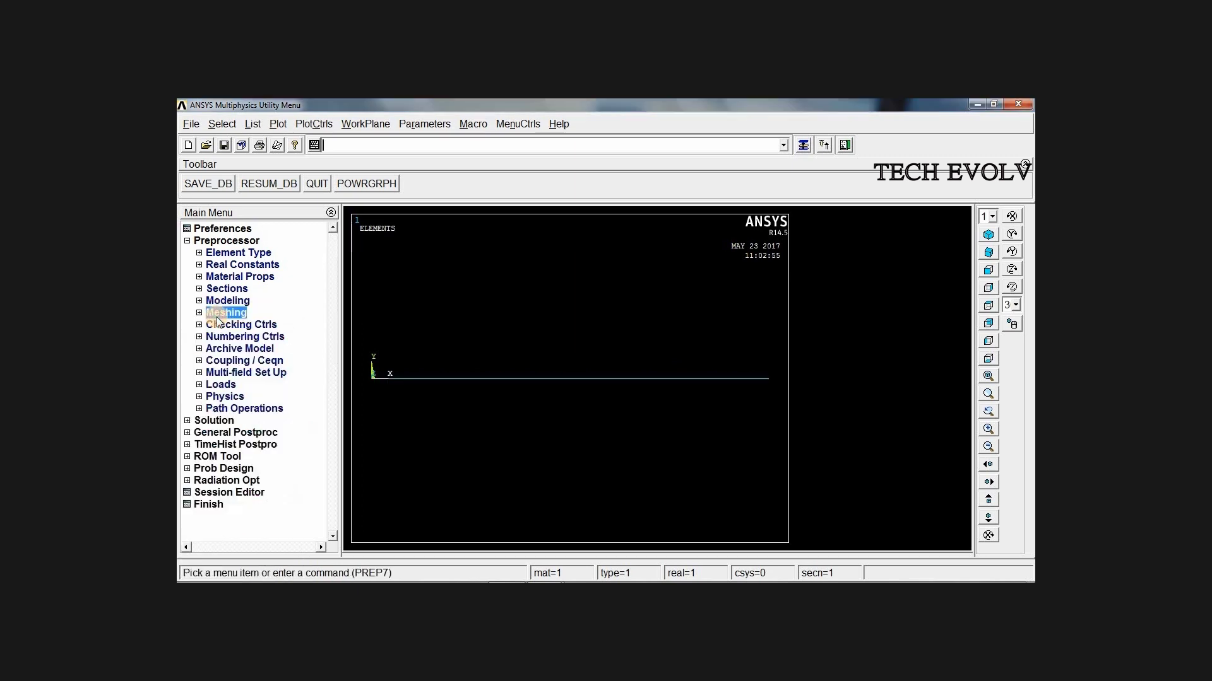
pyautogui.click(217, 385)
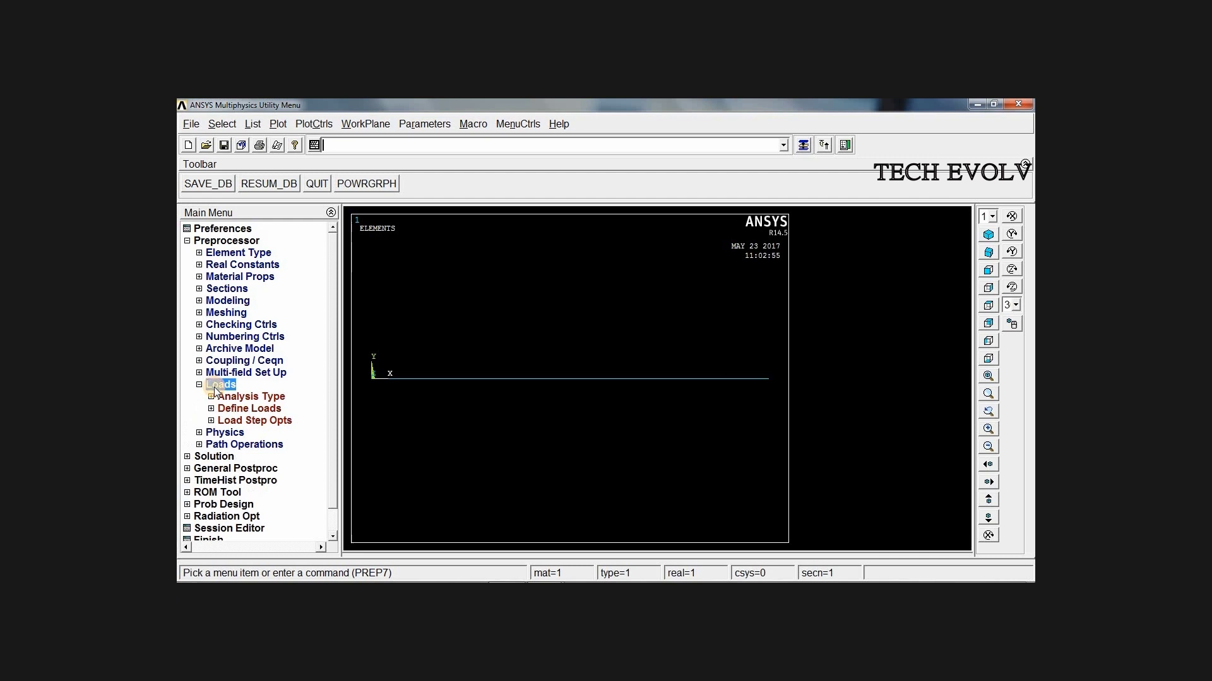
pyautogui.click(241, 409)
pyautogui.click(243, 434)
pyautogui.click(249, 445)
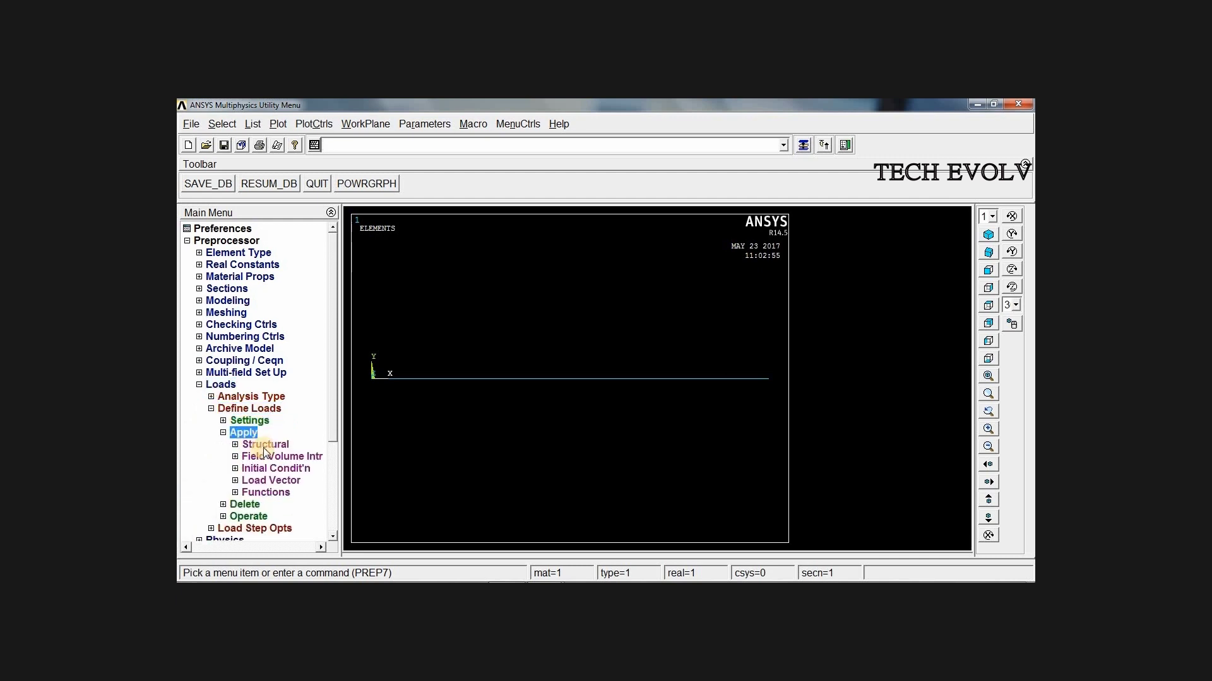
pyautogui.click(265, 459)
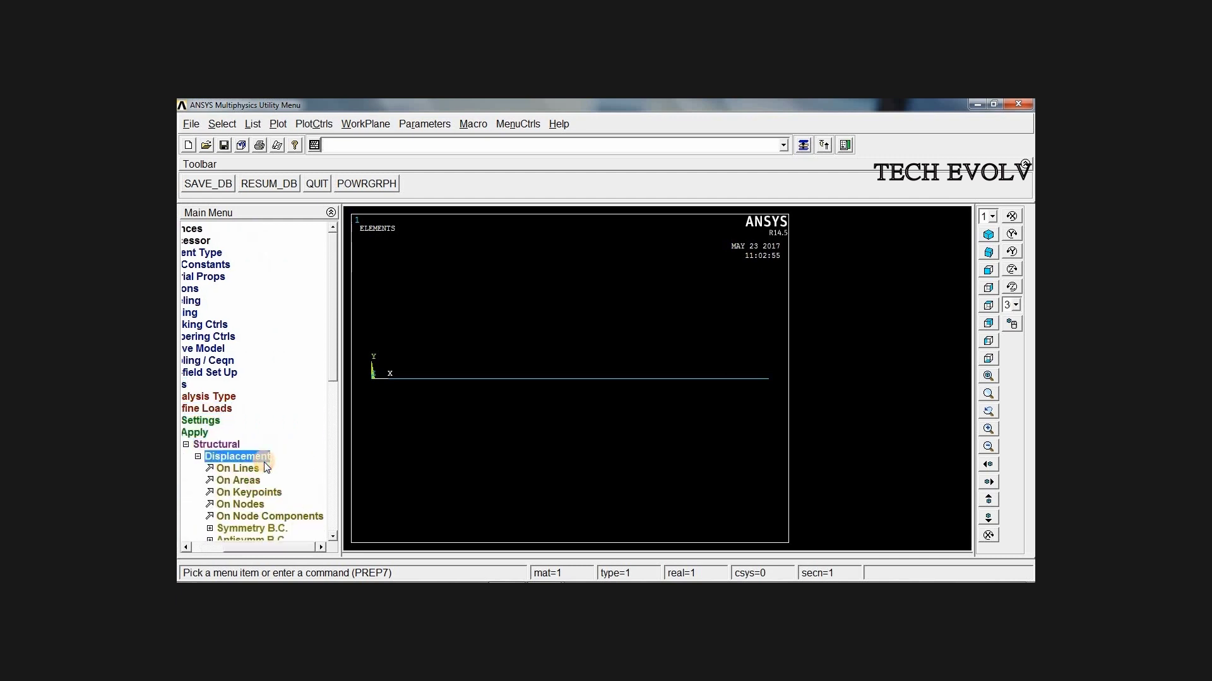
pyautogui.click(249, 493)
pyautogui.click(372, 378)
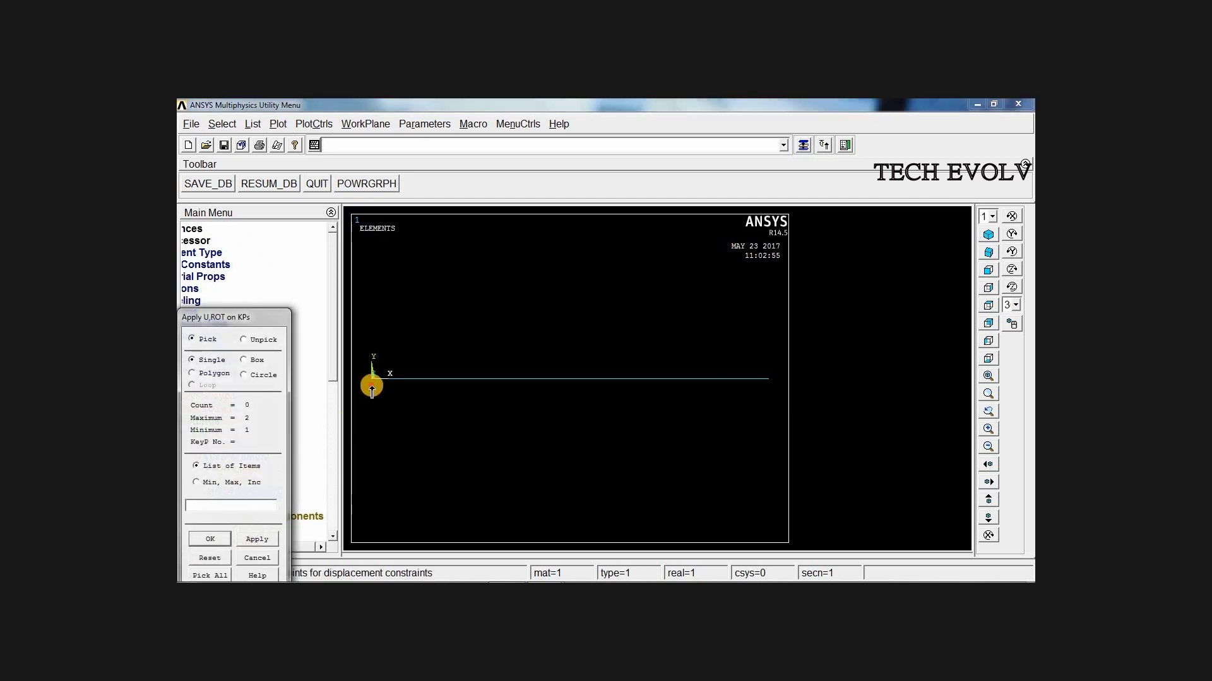
pyautogui.click(215, 539)
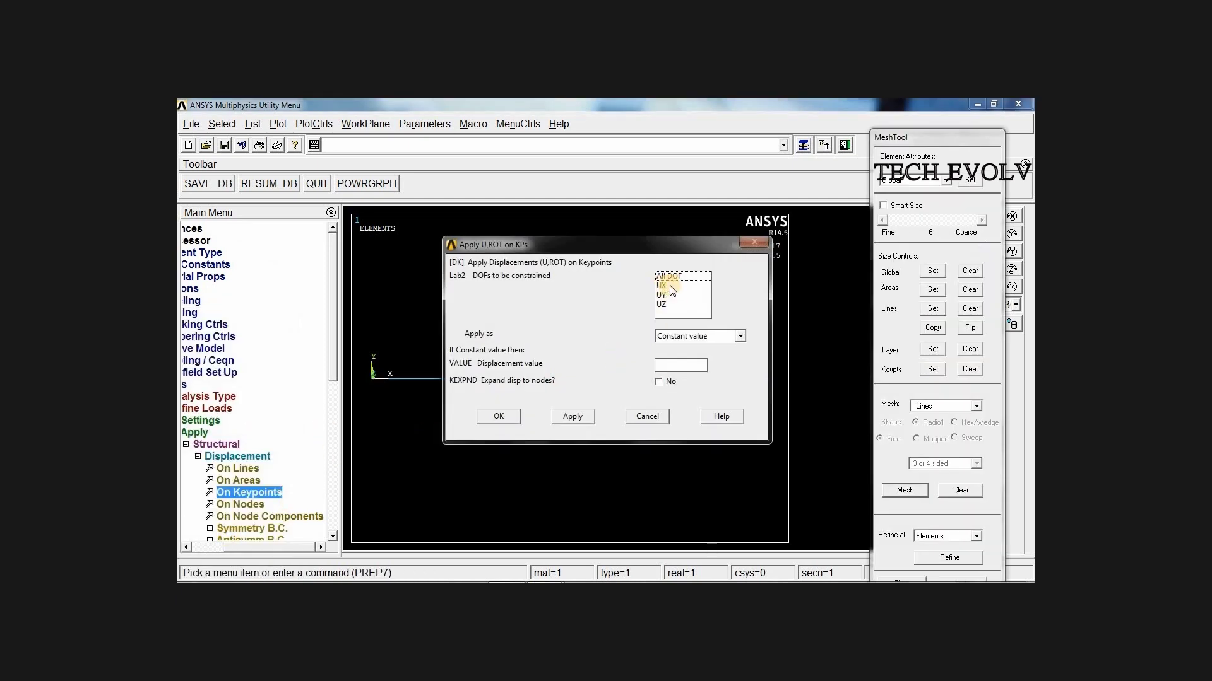
pyautogui.click(502, 418)
pyautogui.click(240, 456)
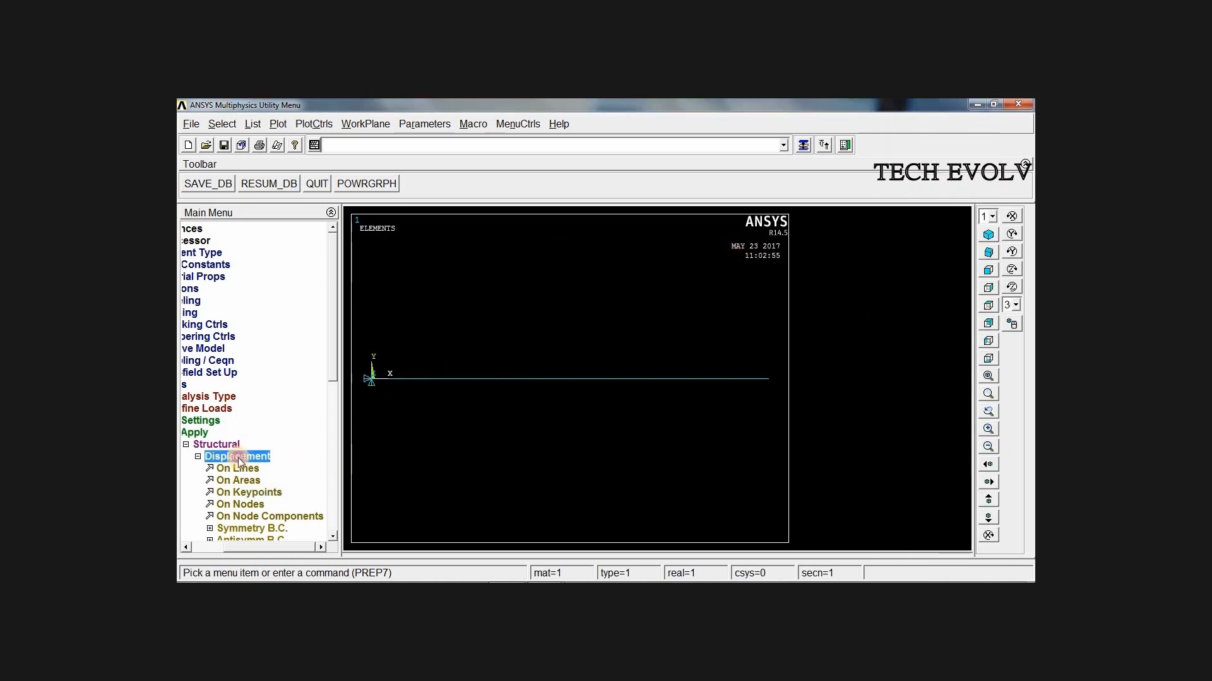
# Apply a force FX of 100 at keypoint 2
pyautogui.click(274, 470)
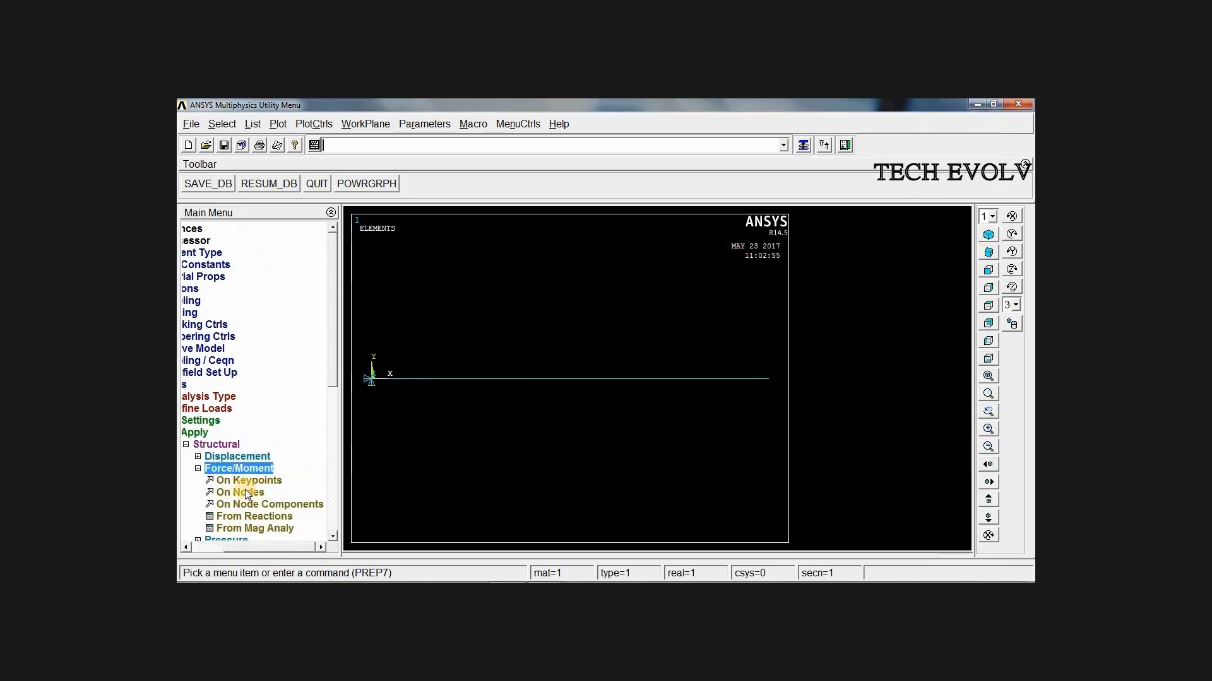
pyautogui.click(246, 483)
pyautogui.click(767, 379)
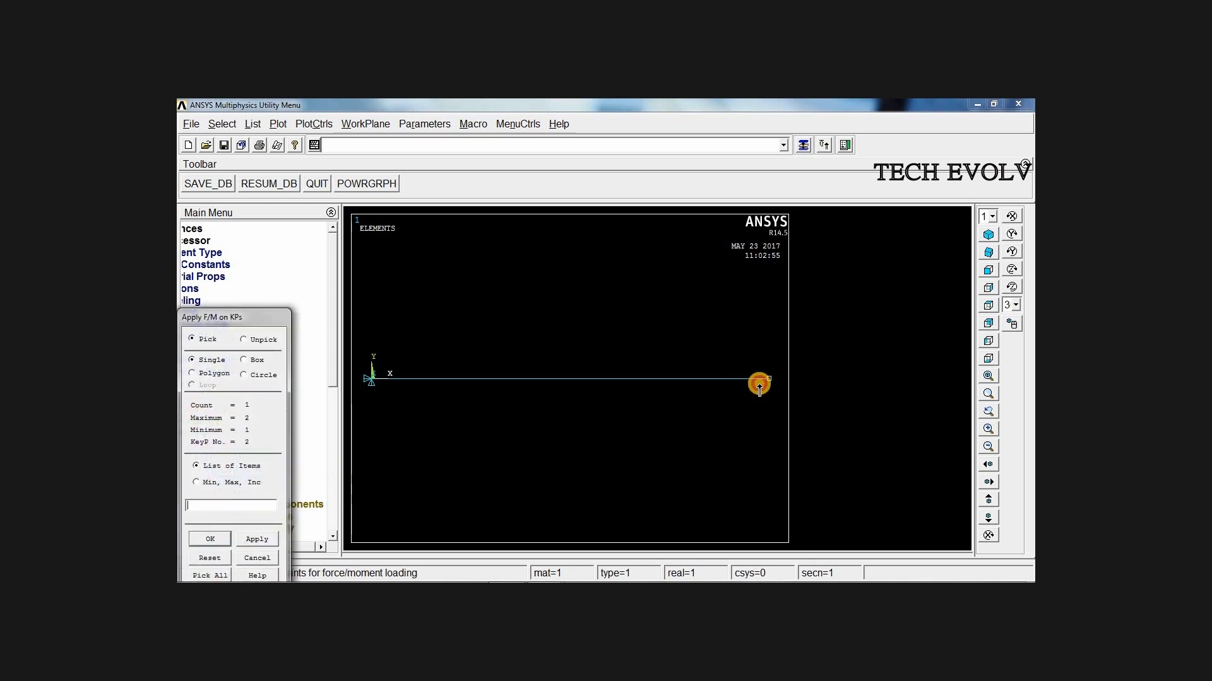
pyautogui.click(206, 540)
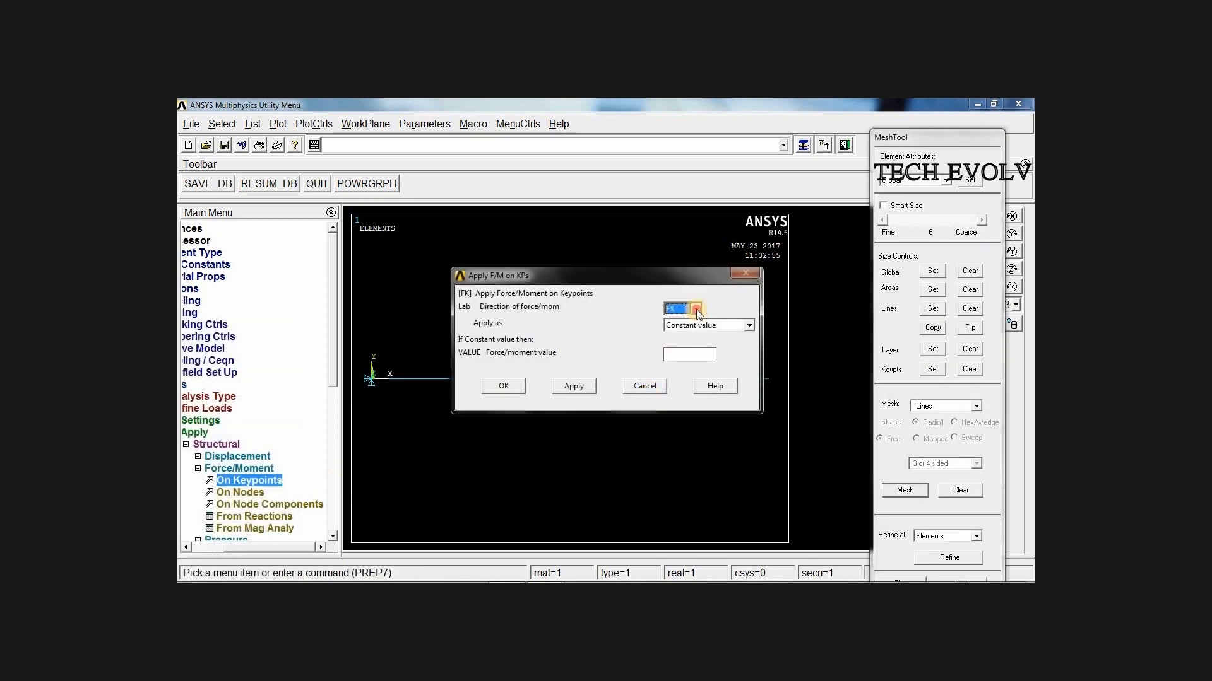
pyautogui.click(679, 320)
pyautogui.click(676, 353)
pyautogui.write('1000')
pyautogui.click(502, 387)
pyautogui.click(186, 445)
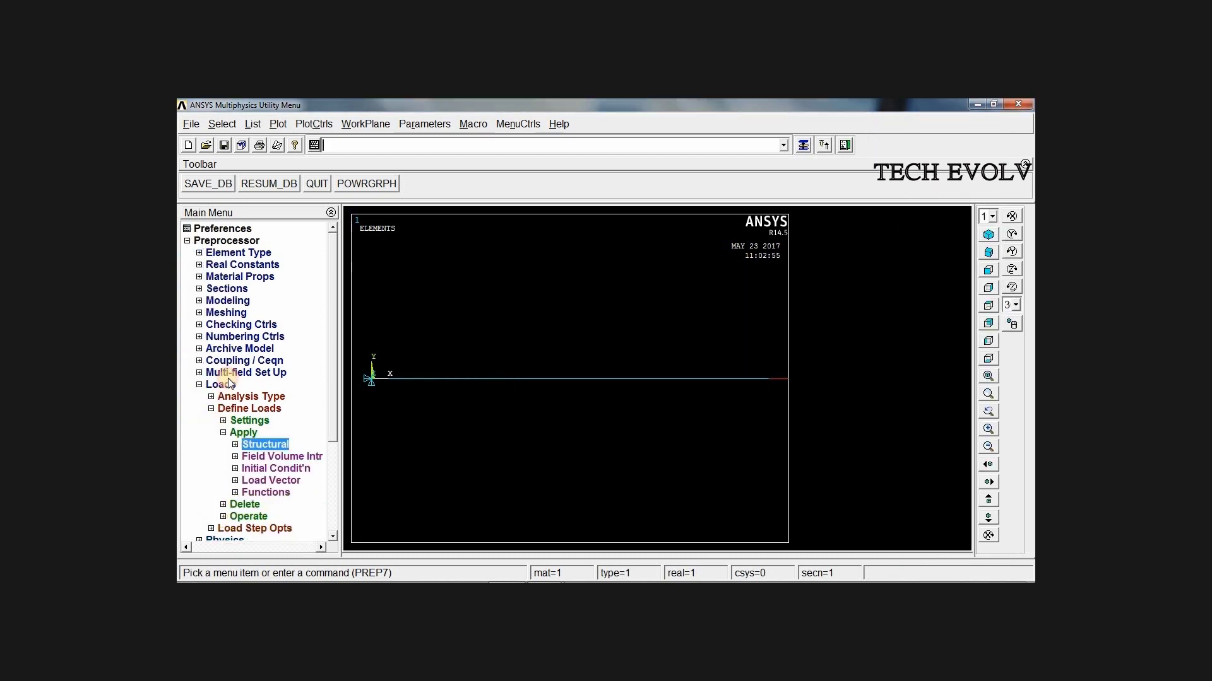
# Solve the current load step and dismiss the solution messages
pyautogui.click(204, 241)
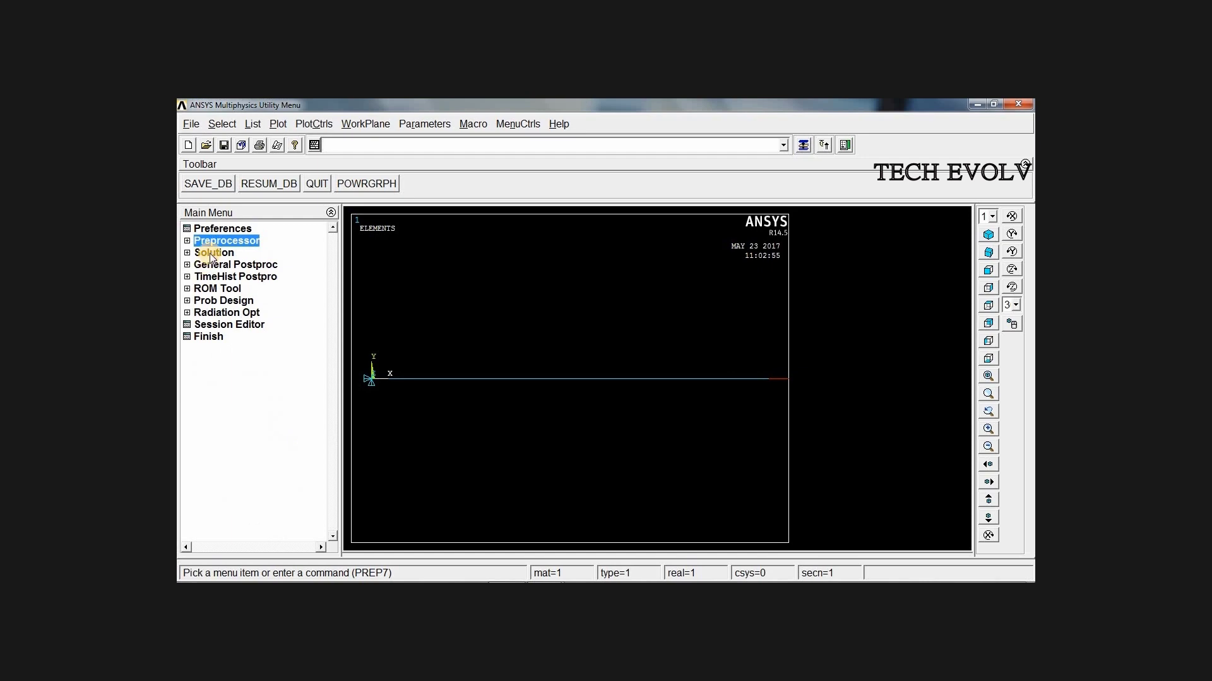
pyautogui.click(210, 254)
pyautogui.click(220, 325)
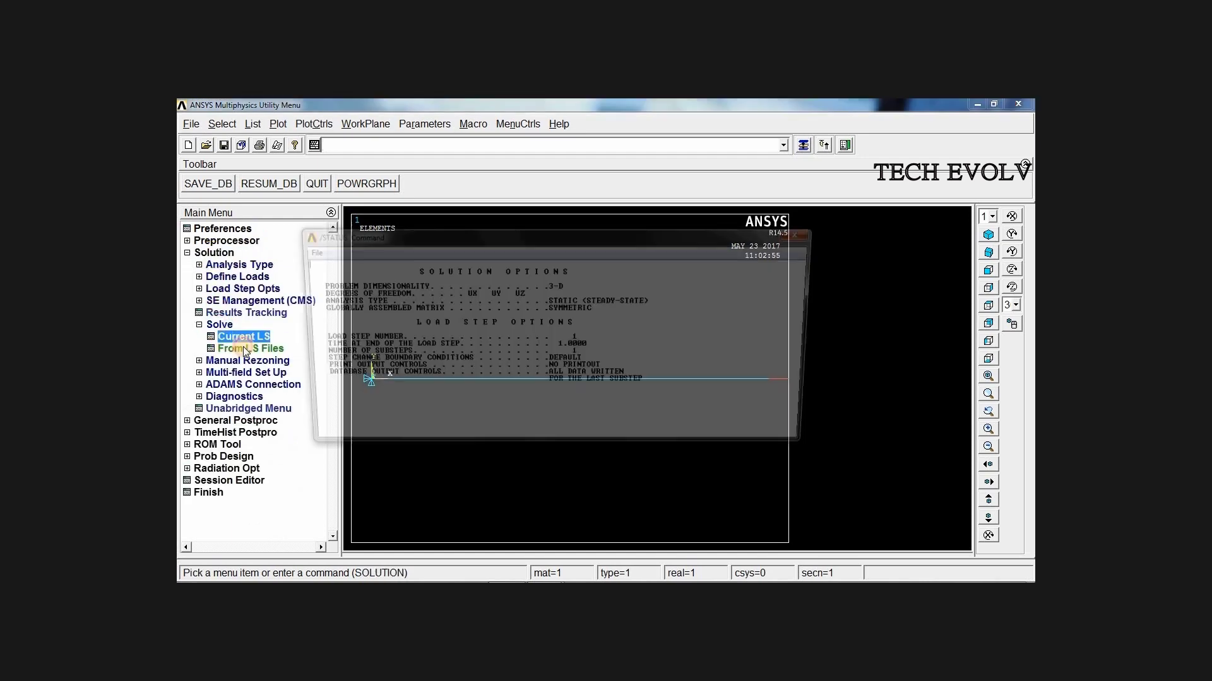
pyautogui.click(609, 404)
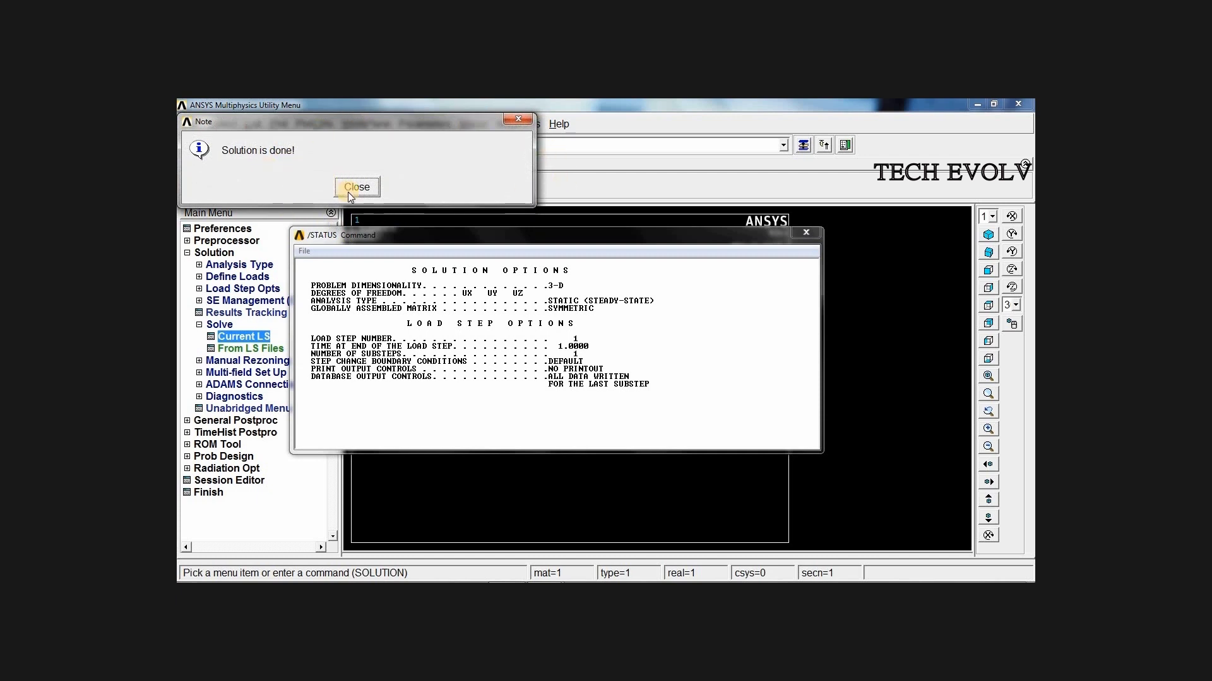
pyautogui.click(356, 186)
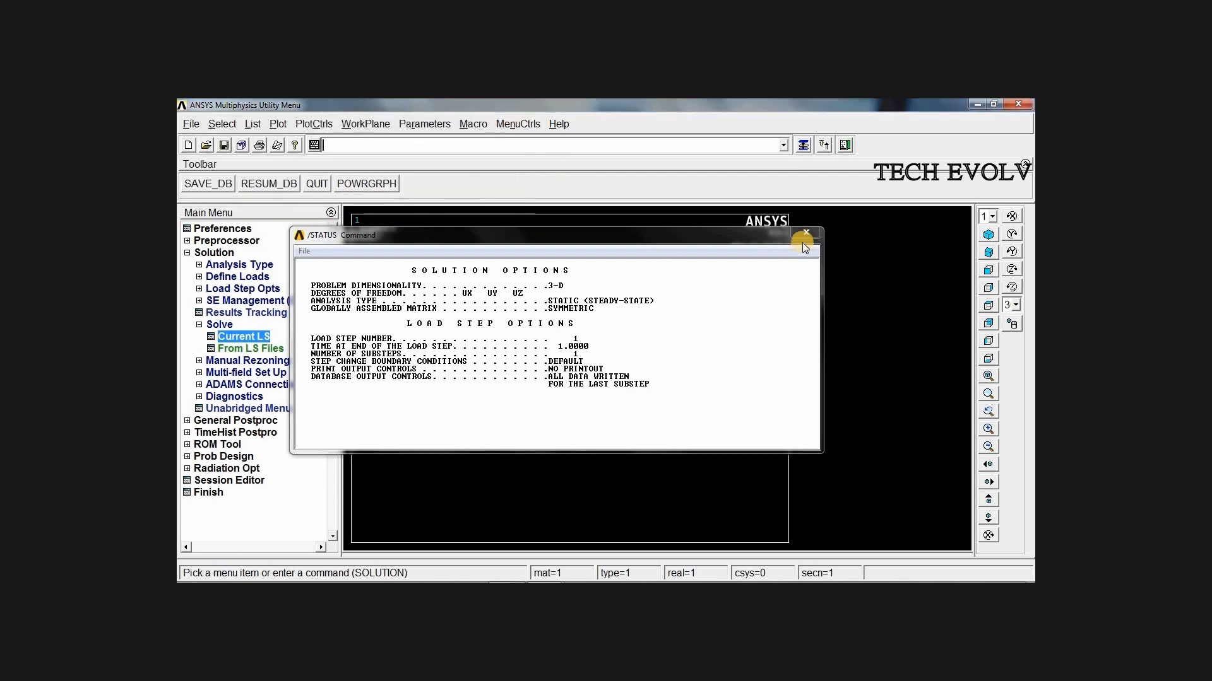
pyautogui.click(806, 232)
# Define element table item LS1 from result LS, sequence number 1
pyautogui.click(225, 421)
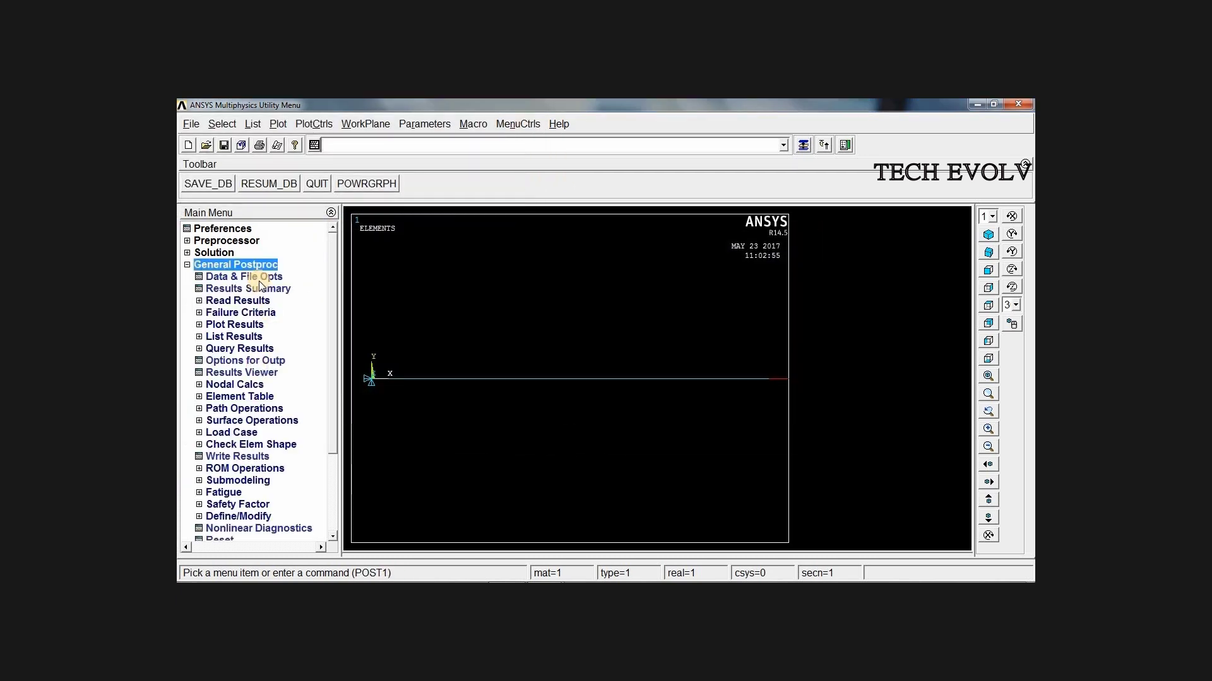
pyautogui.click(226, 398)
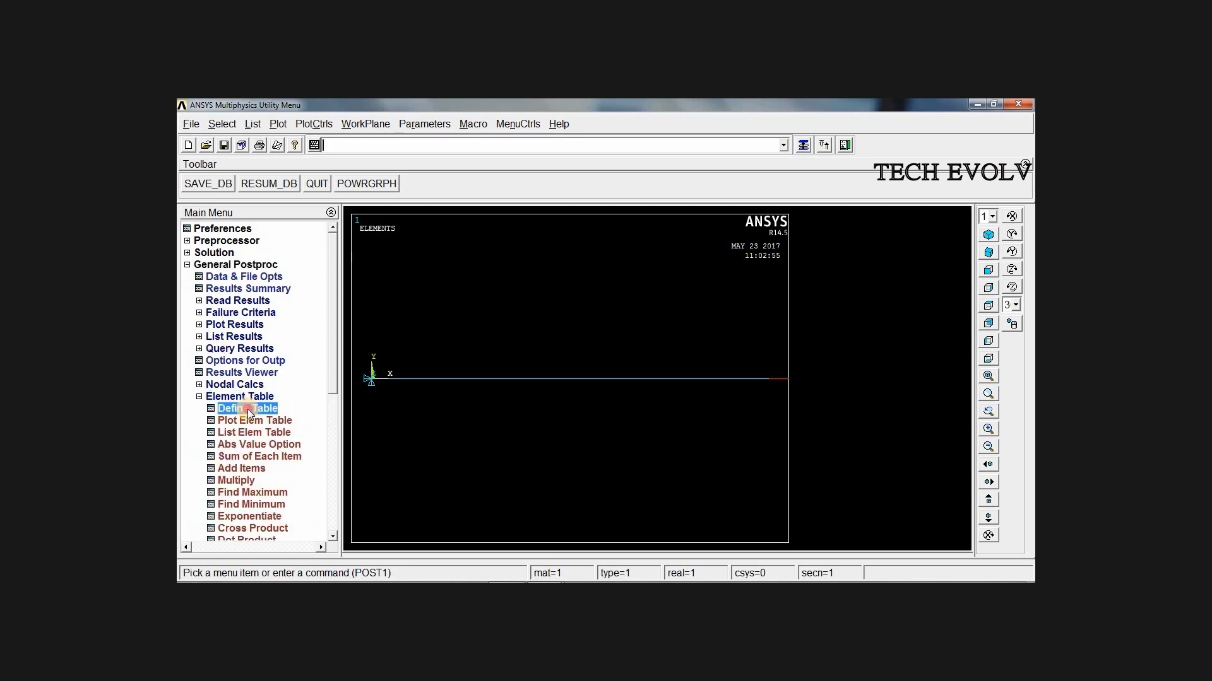
pyautogui.click(304, 421)
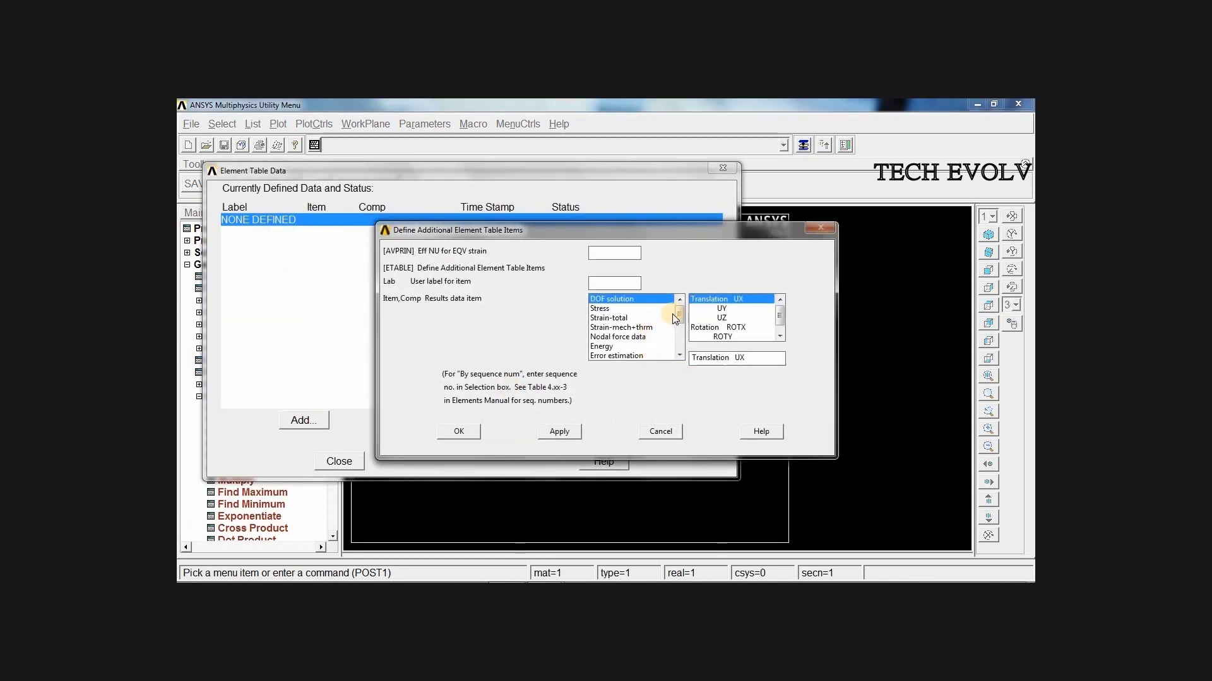
pyautogui.moveTo(676, 319); pyautogui.dragTo(682, 354)
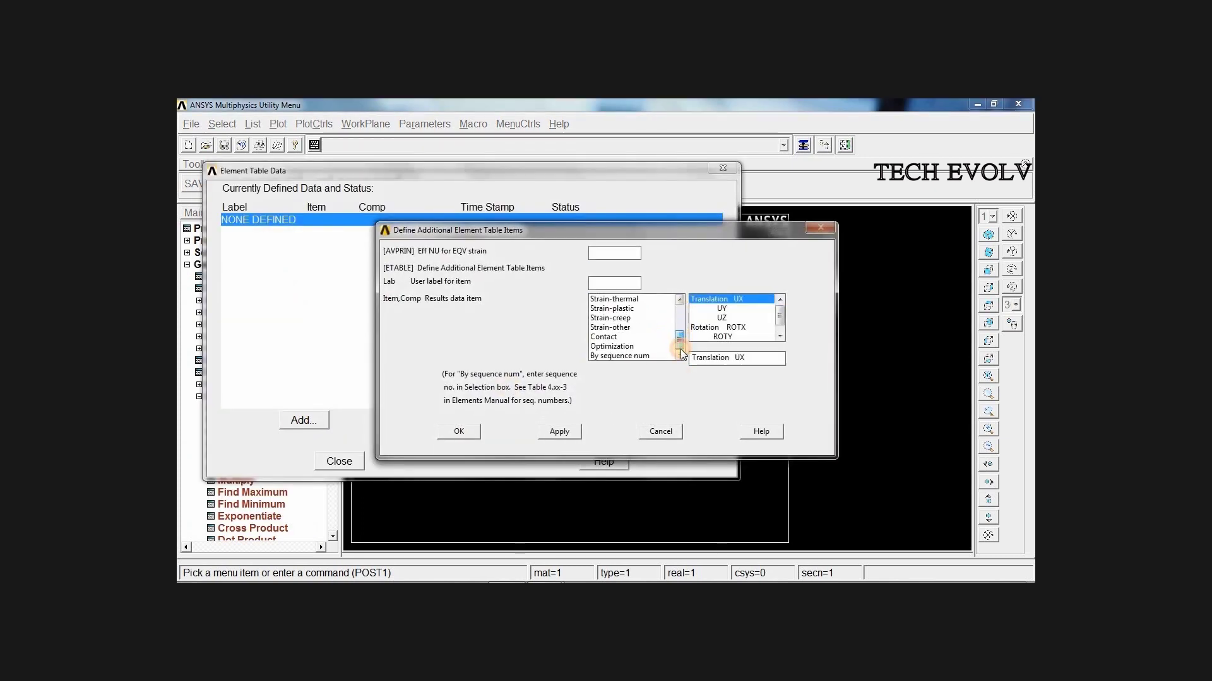
pyautogui.click(627, 357)
pyautogui.click(711, 319)
pyautogui.click(716, 358)
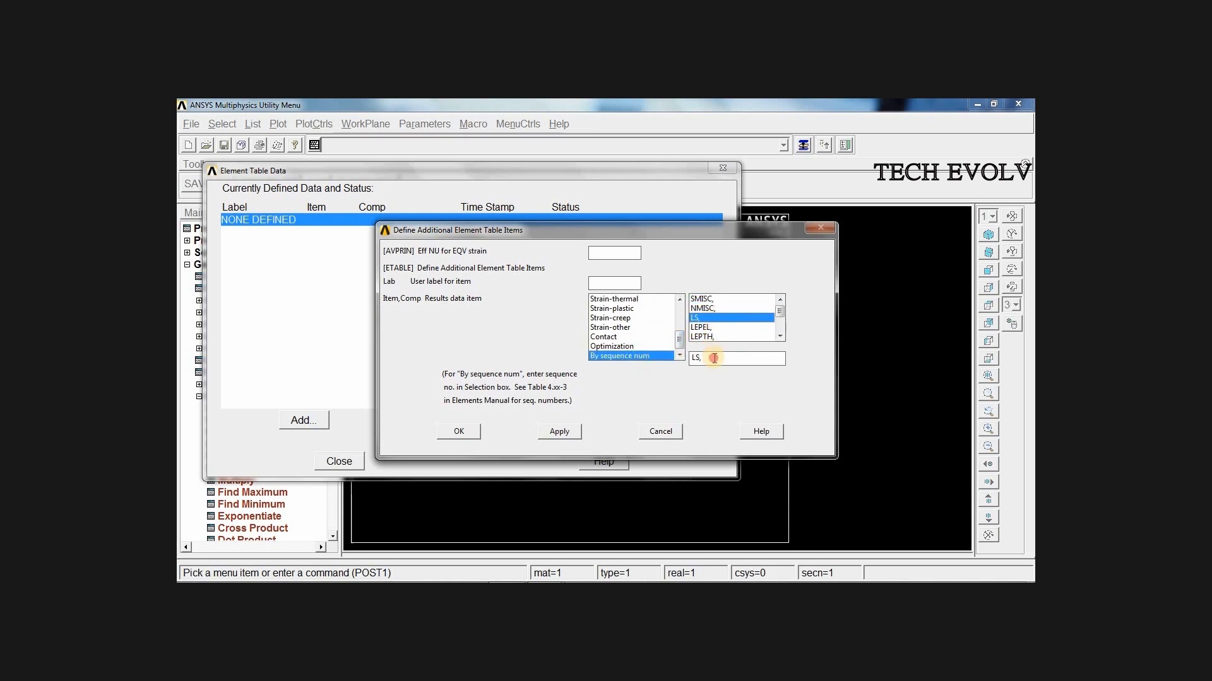
pyautogui.write('1')
pyautogui.click(467, 431)
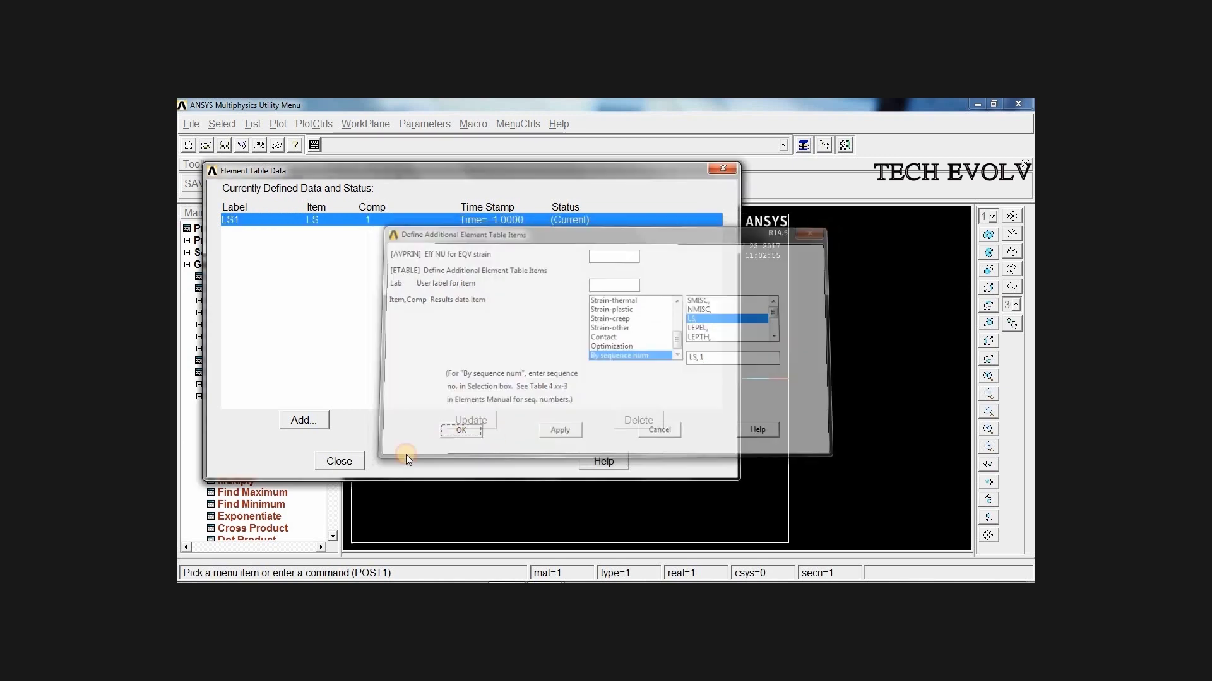
pyautogui.click(339, 461)
pyautogui.click(229, 395)
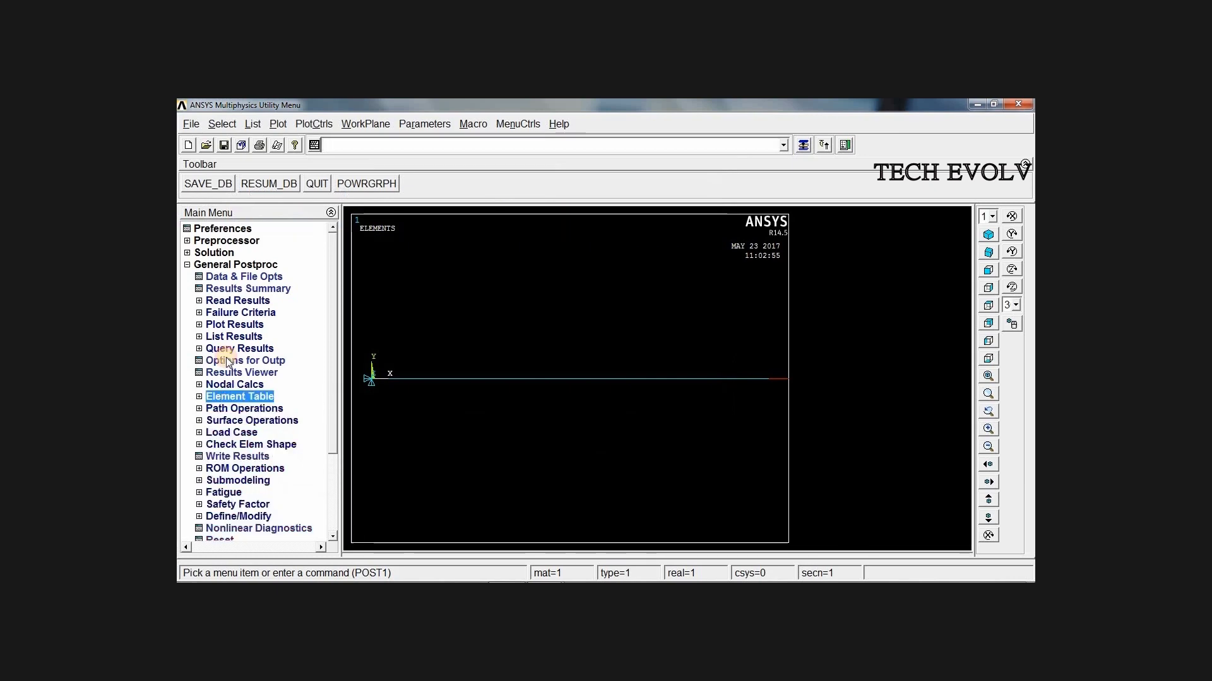
# Plot a nodal contour of the displacement vector sum
pyautogui.click(226, 326)
pyautogui.click(242, 350)
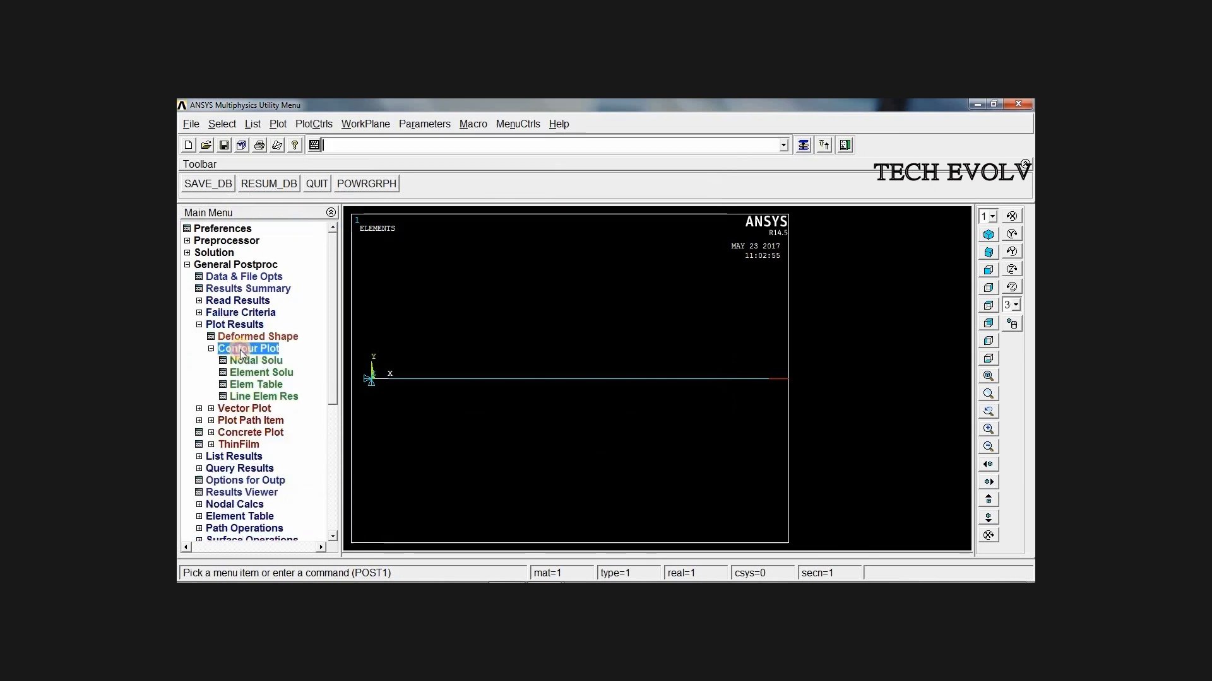
pyautogui.click(246, 361)
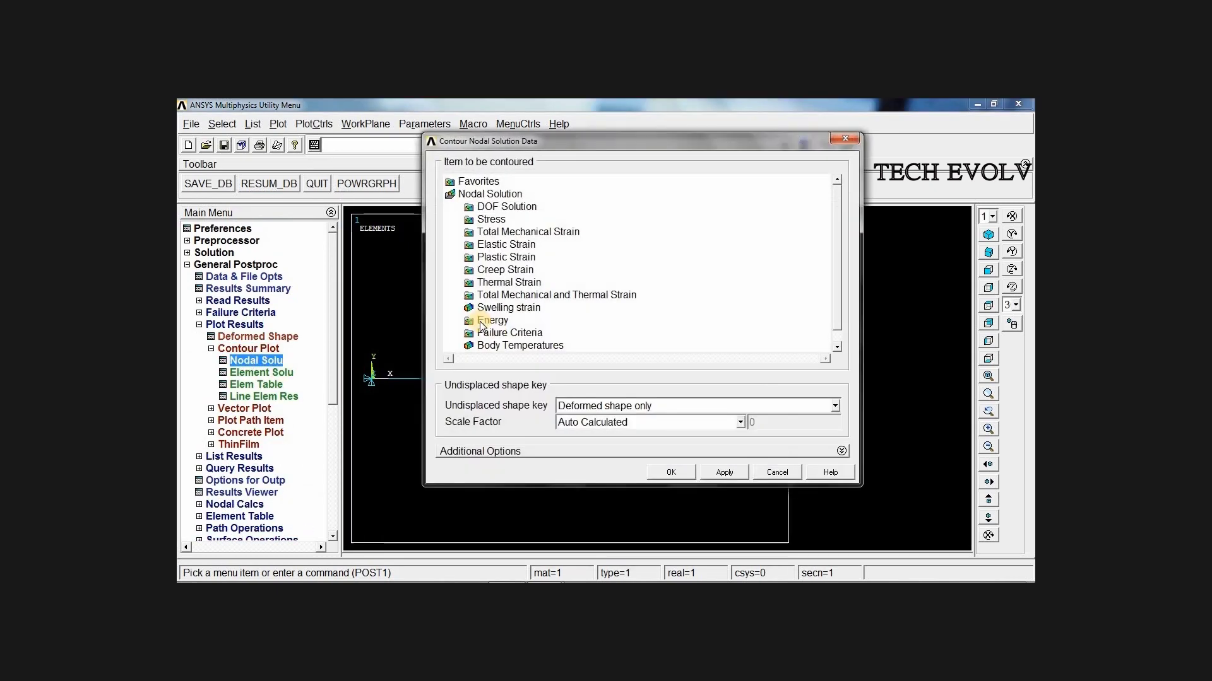
pyautogui.doubleClick(508, 207)
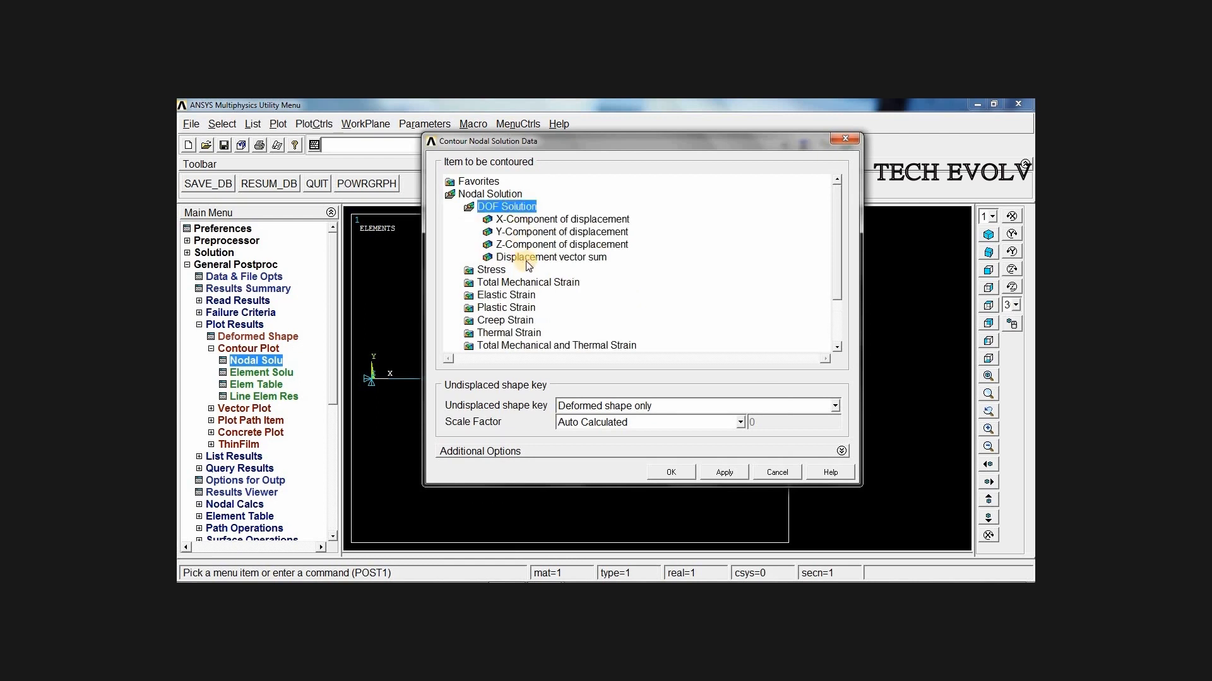
pyautogui.click(528, 259)
pyautogui.click(671, 473)
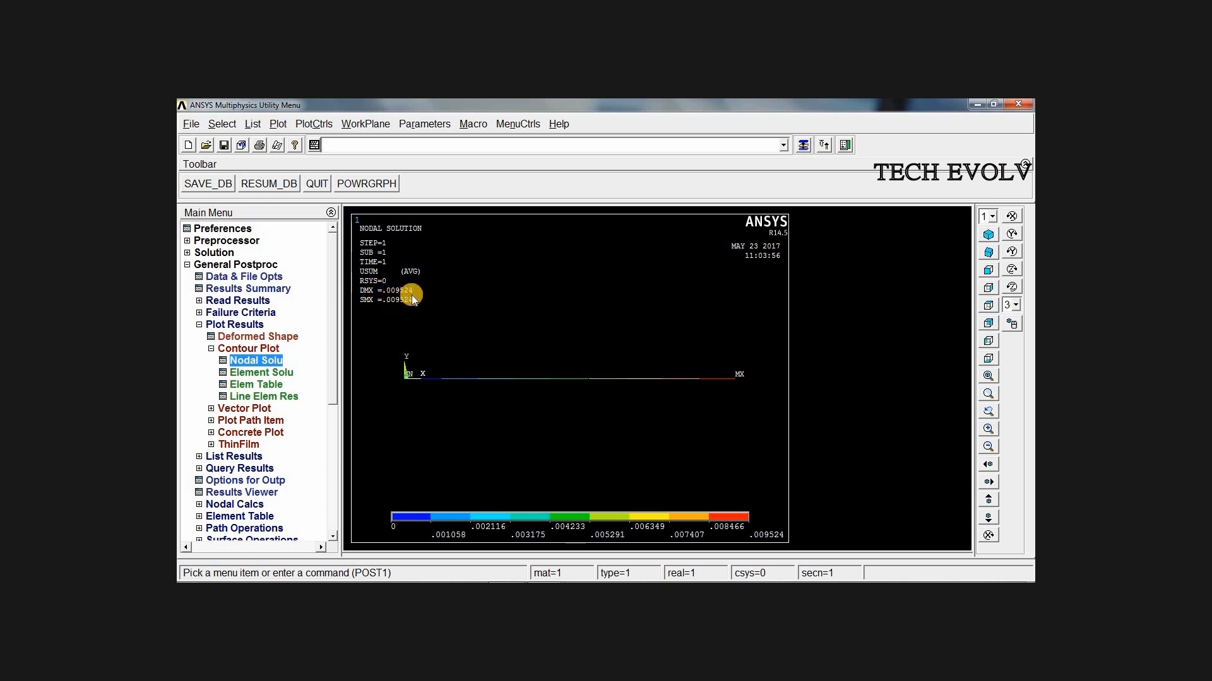
# Plot an averaged contour of element table item LS1
pyautogui.click(256, 384)
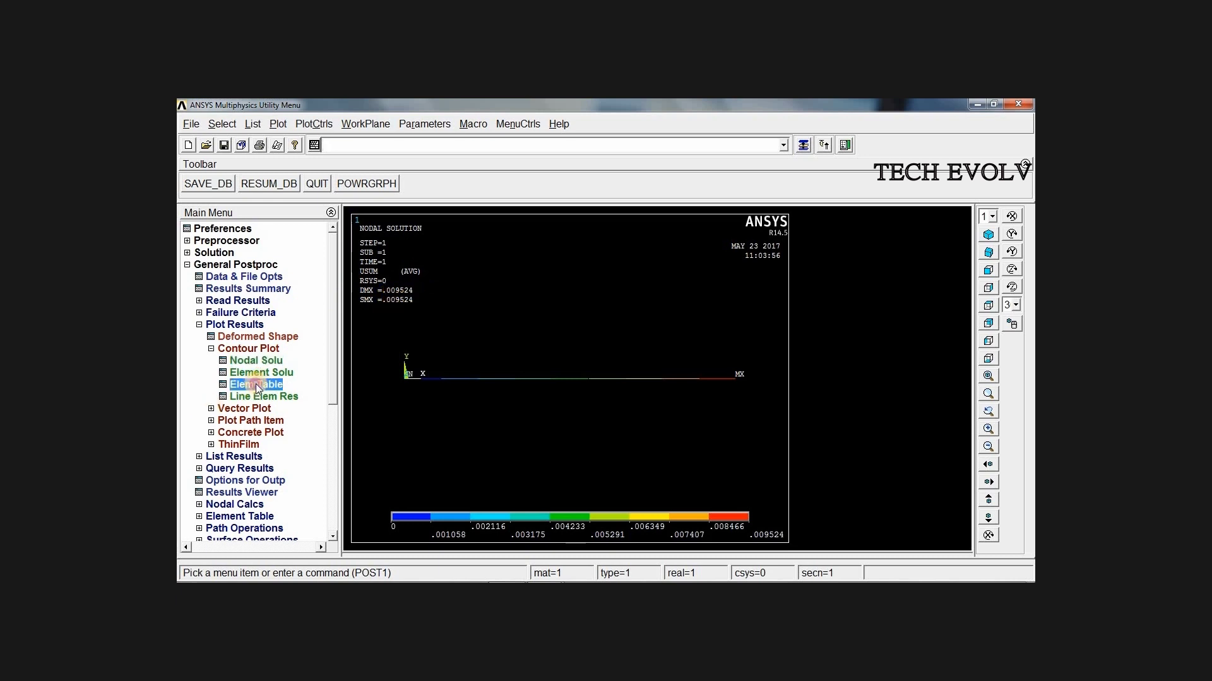
pyautogui.click(691, 344)
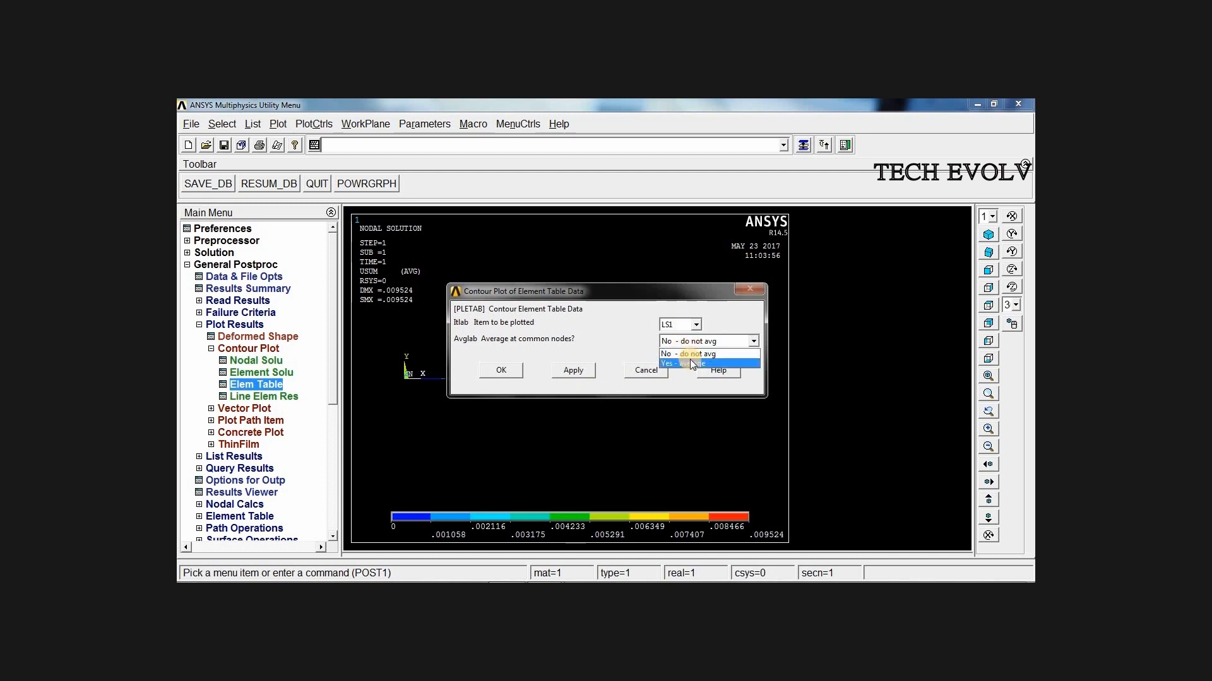
pyautogui.click(690, 359)
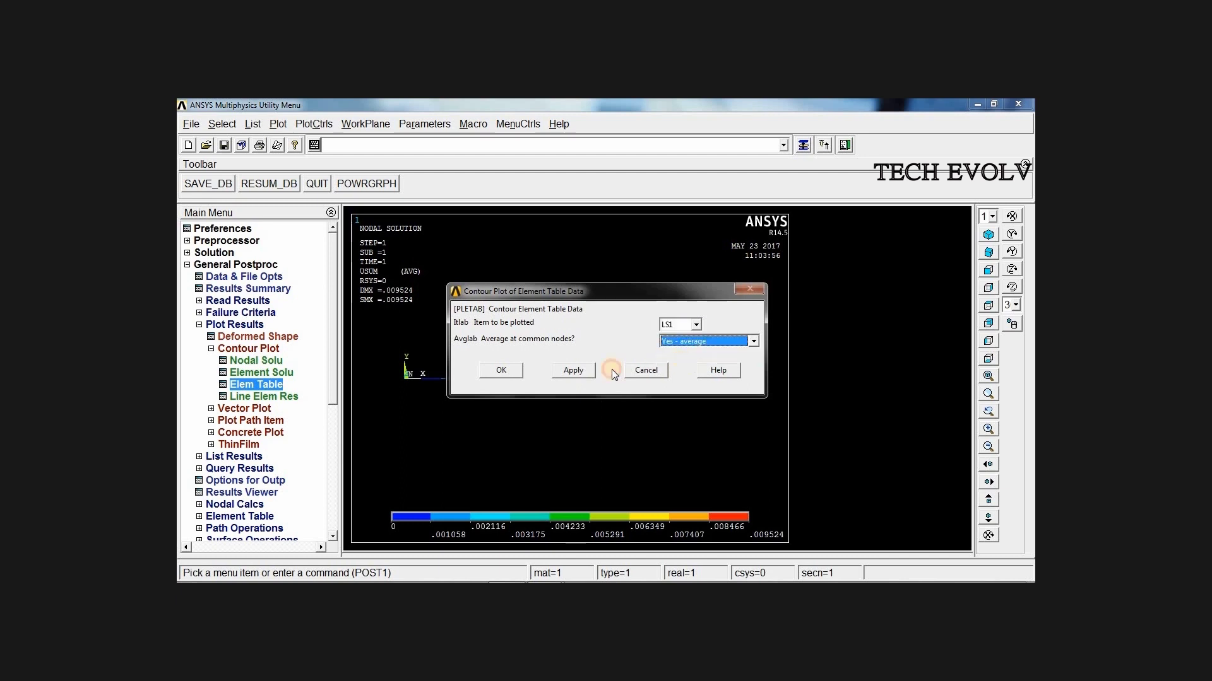
pyautogui.click(501, 370)
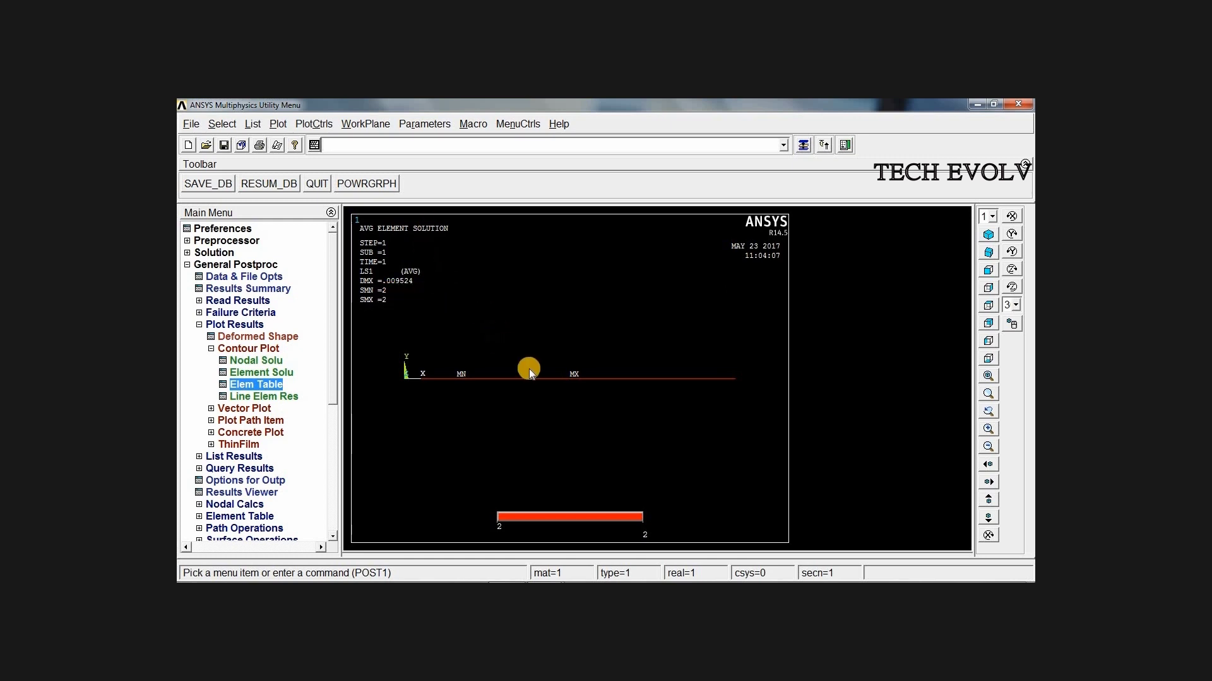
# Turn on ESHAPE to display elements with real-constant cross-section shapes
pyautogui.click(315, 125)
pyautogui.moveTo(325, 205)
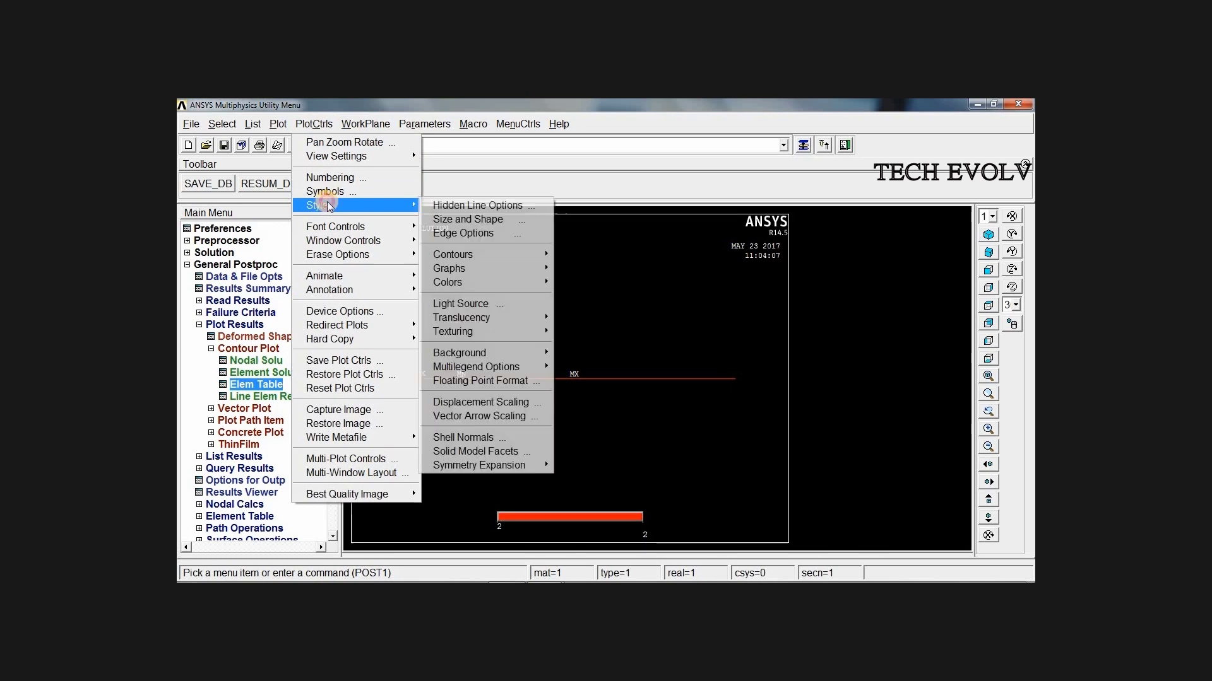
pyautogui.click(463, 219)
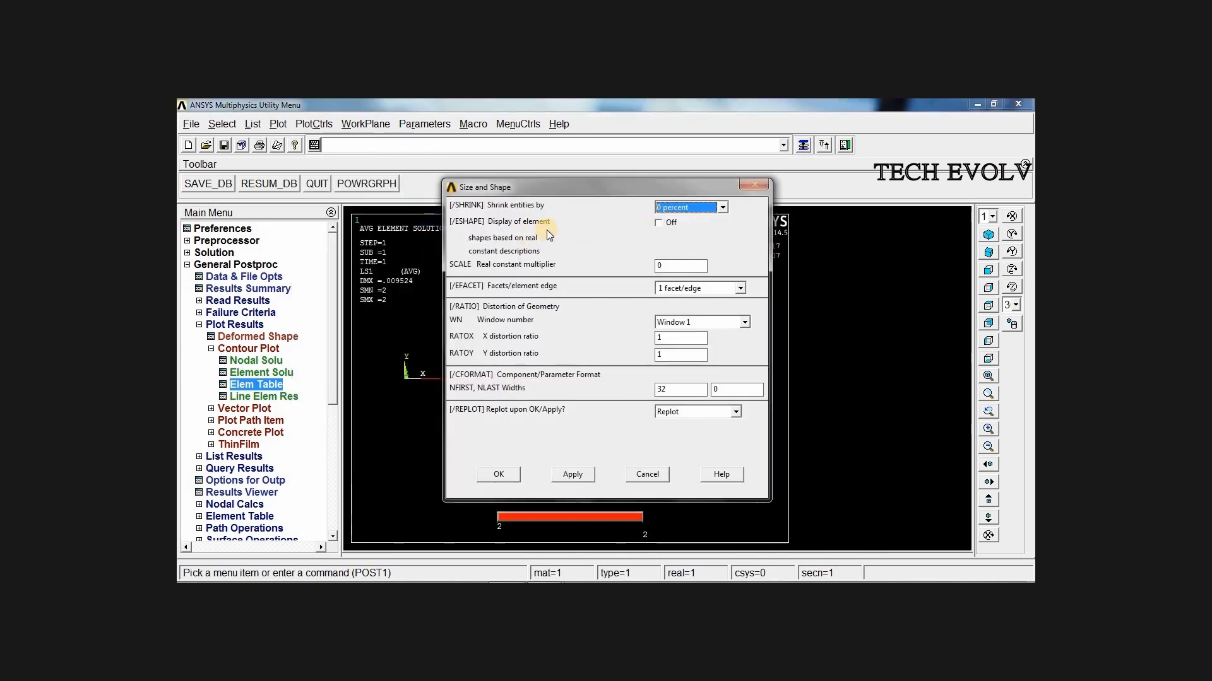
pyautogui.click(656, 224)
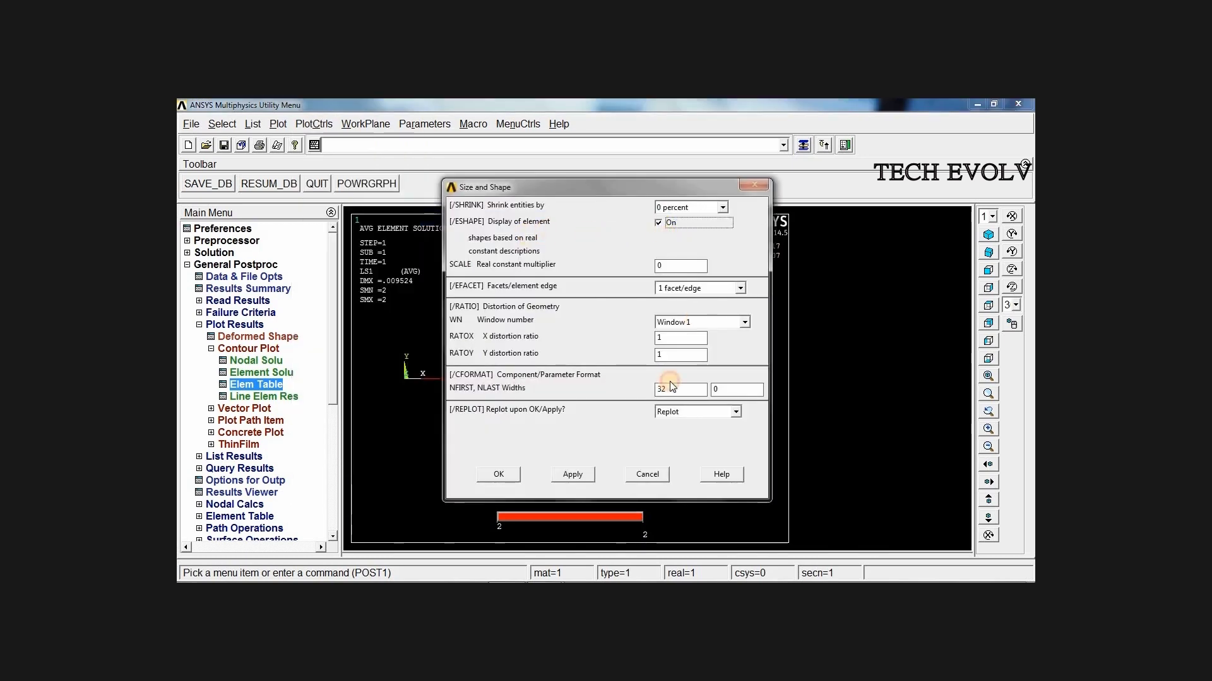
pyautogui.click(512, 475)
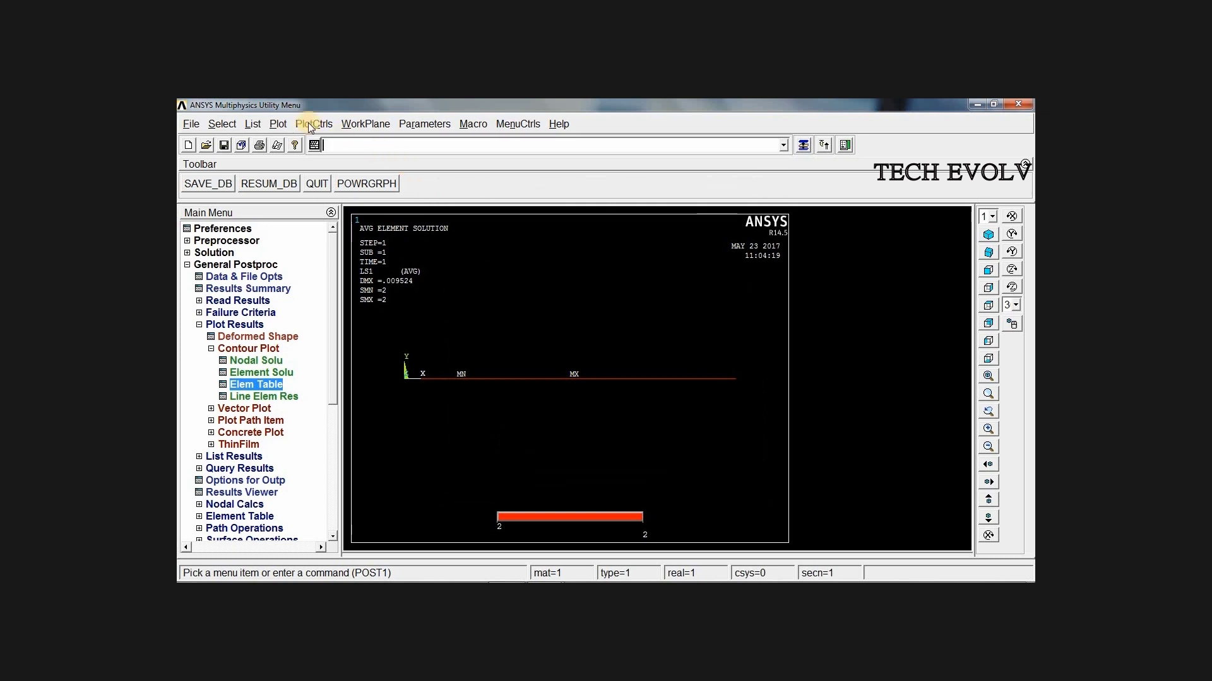
# Animate the deformed plus undeformed shape forward-only, then stop the animation
pyautogui.click(309, 126)
pyautogui.moveTo(341, 276)
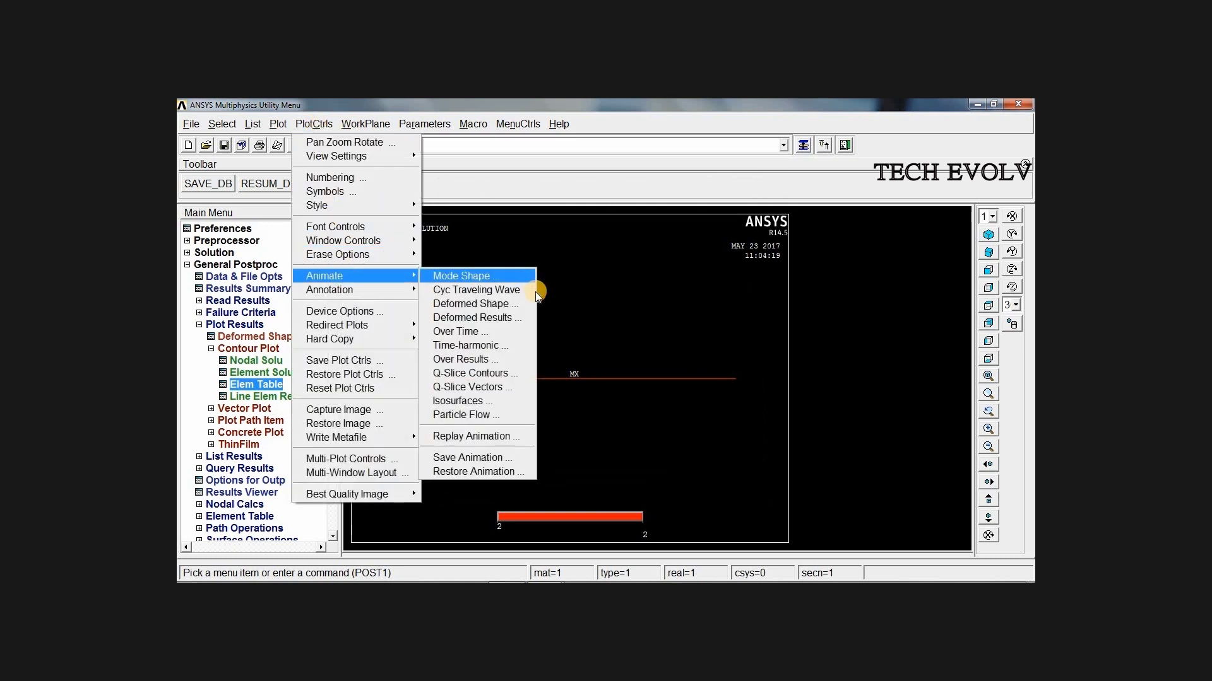
pyautogui.click(511, 304)
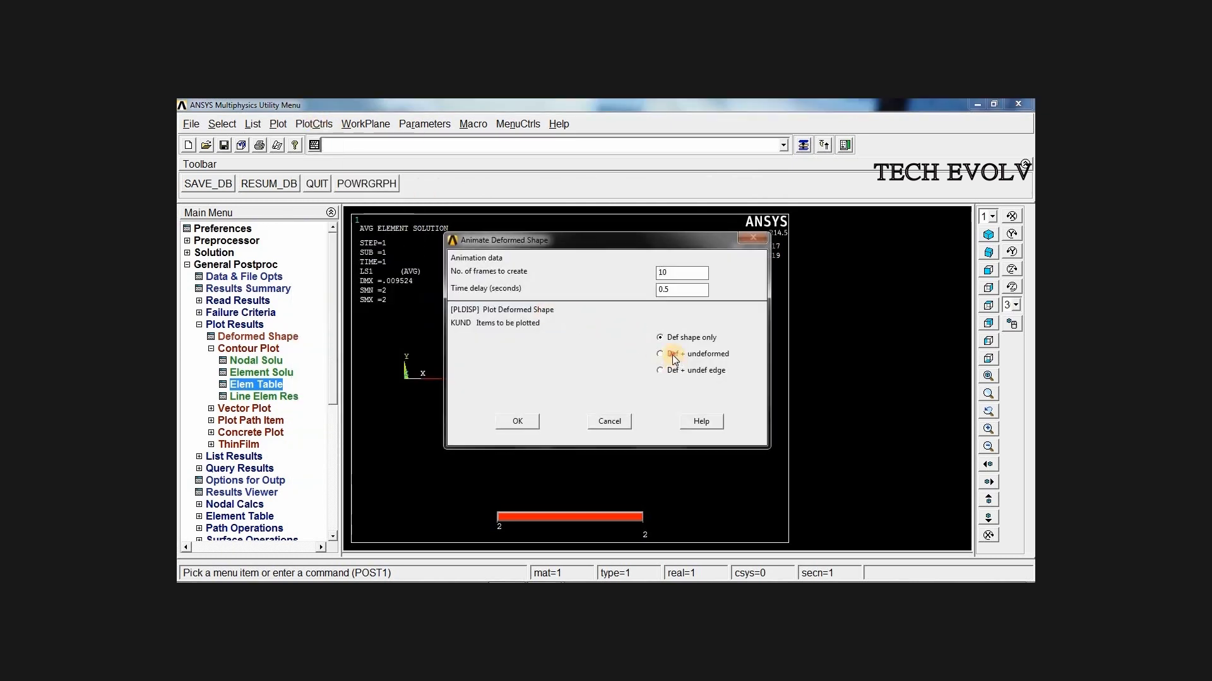
pyautogui.click(674, 356)
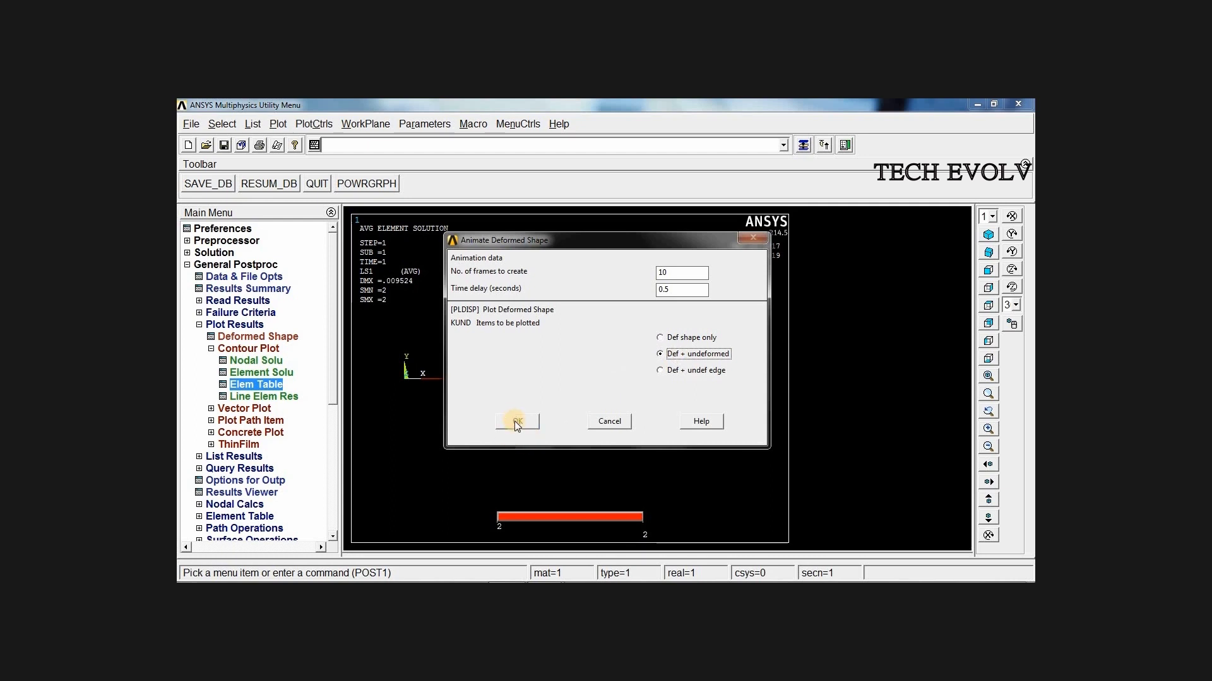
pyautogui.click(516, 422)
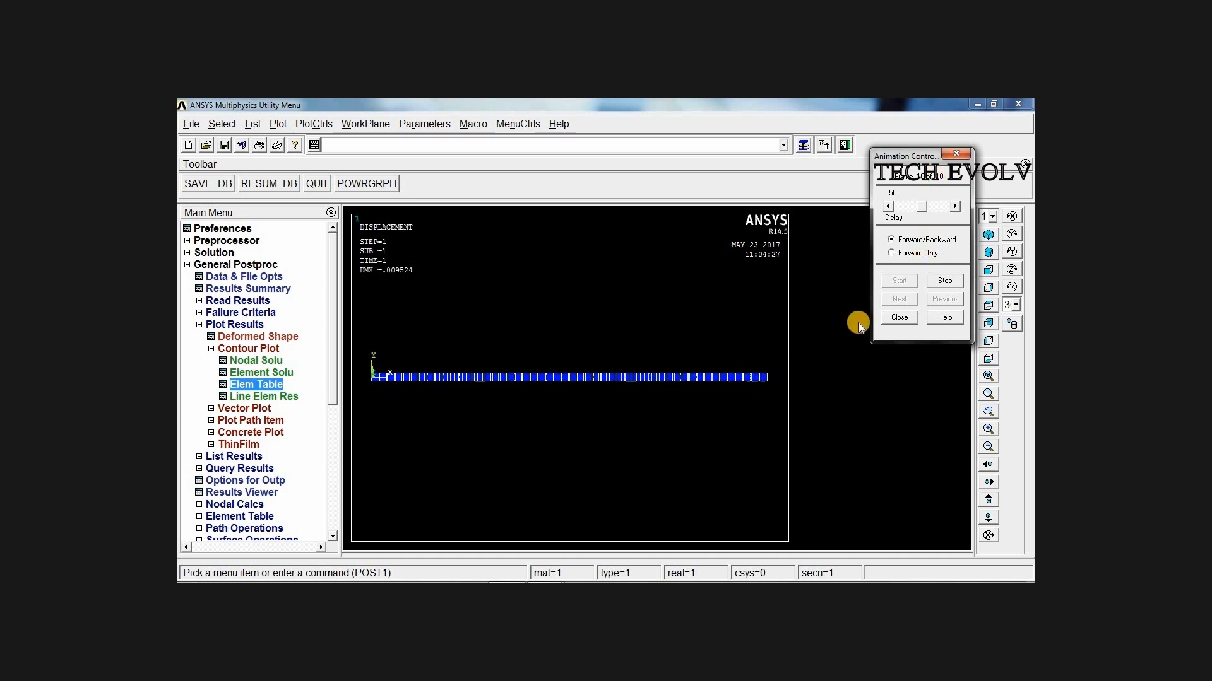
pyautogui.click(892, 253)
pyautogui.click(954, 283)
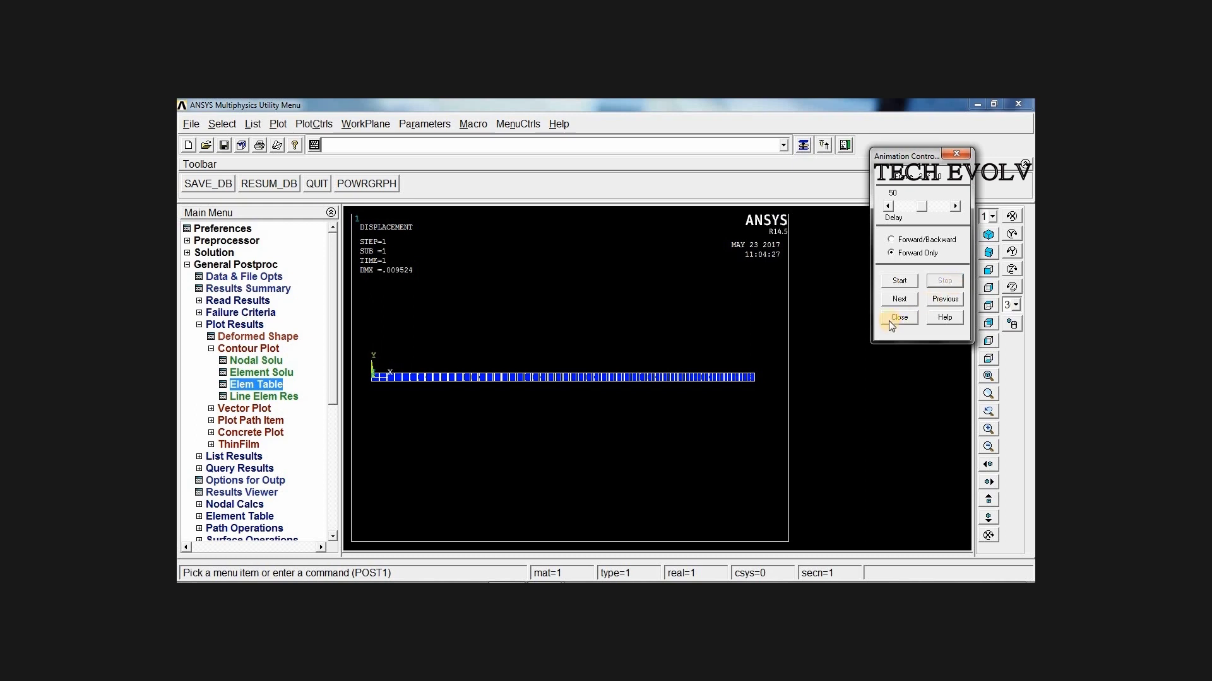